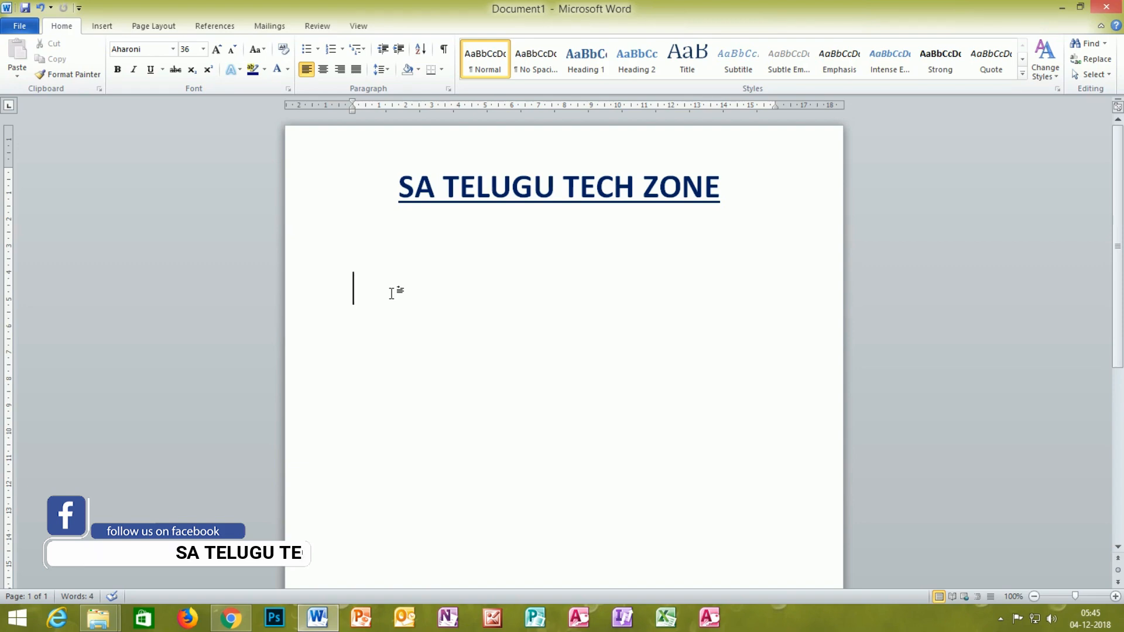
Step: Switch to Chrome to view the SA Telugu tech zone YouTube channel page, and return to the Word document
click(229, 621)
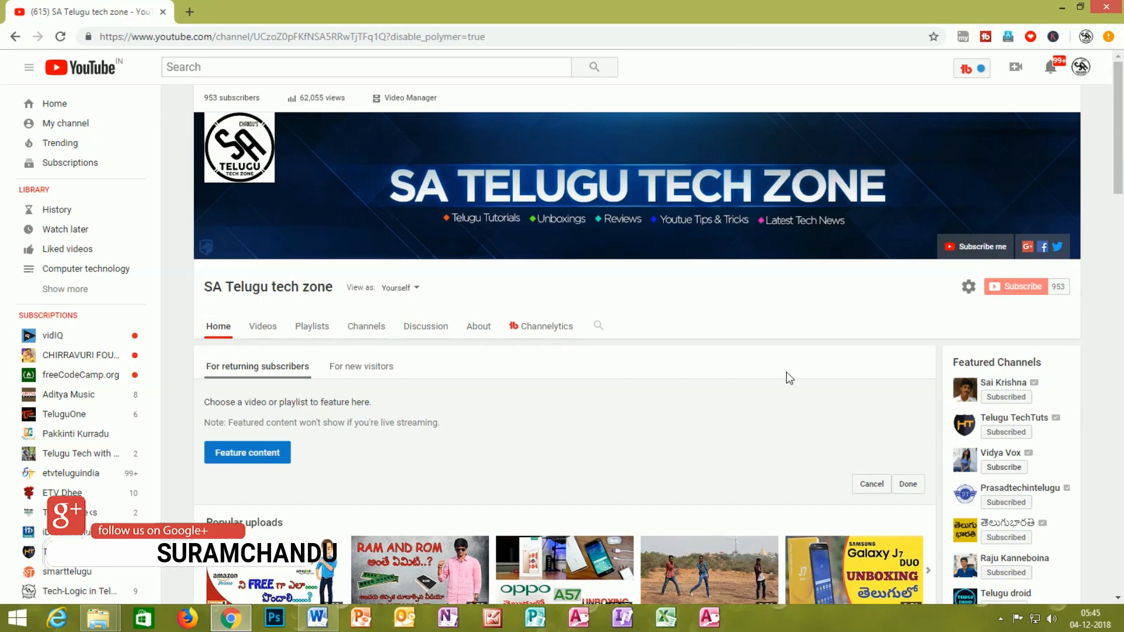
click(1062, 7)
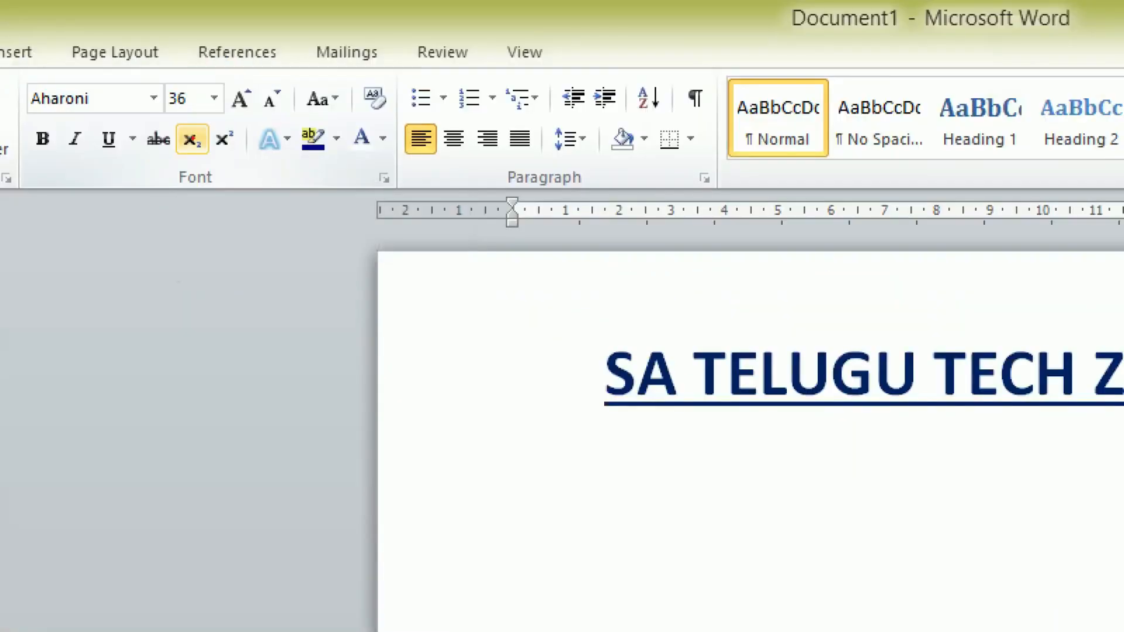
mouse_move(157, 154)
mouse_down()
mouse_move(251, 147)
mouse_move(204, 120)
mouse_move(120, 129)
mouse_move(125, 139)
mouse_up()
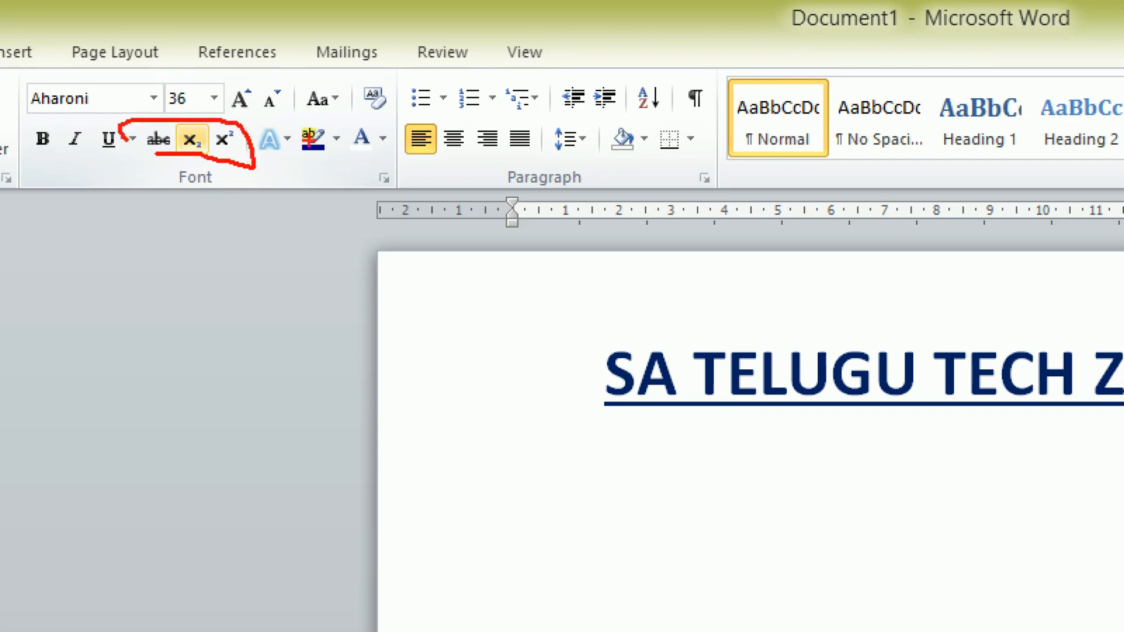
mouse_move(253, 158)
mouse_down()
mouse_move(295, 158)
mouse_move(330, 132)
mouse_move(261, 126)
mouse_move(347, 93)
mouse_move(296, 88)
mouse_move(300, 111)
mouse_up()
key(Escape)
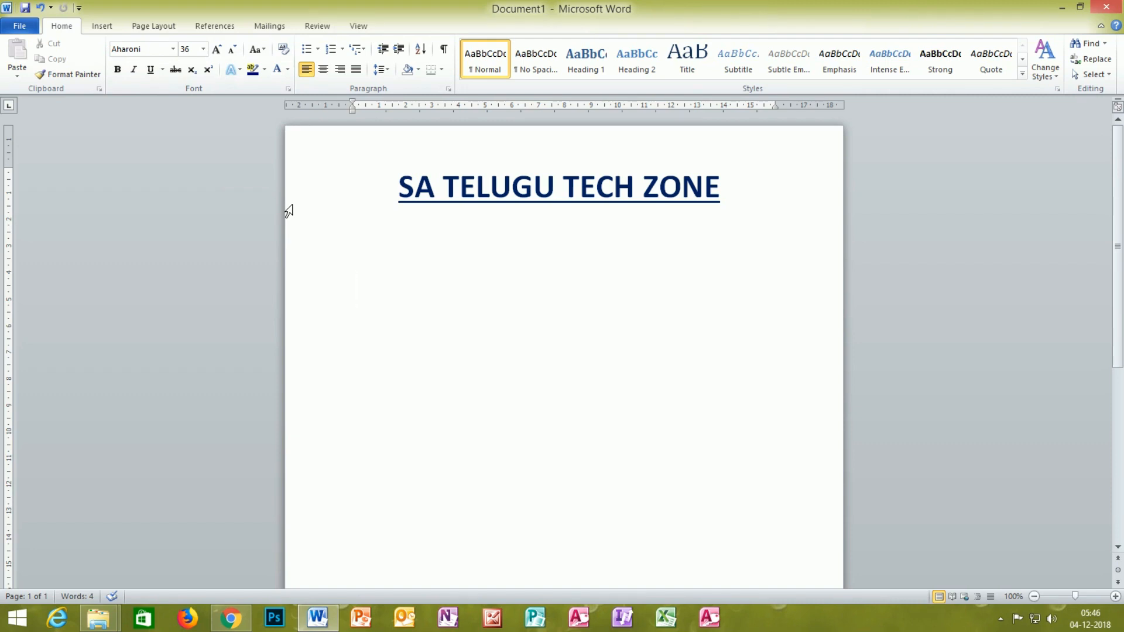
key(ctrl+z)
key(BackSpace)
Step: Set the font colour to a black theme shade for the empty line beneath the heading
click(265, 69)
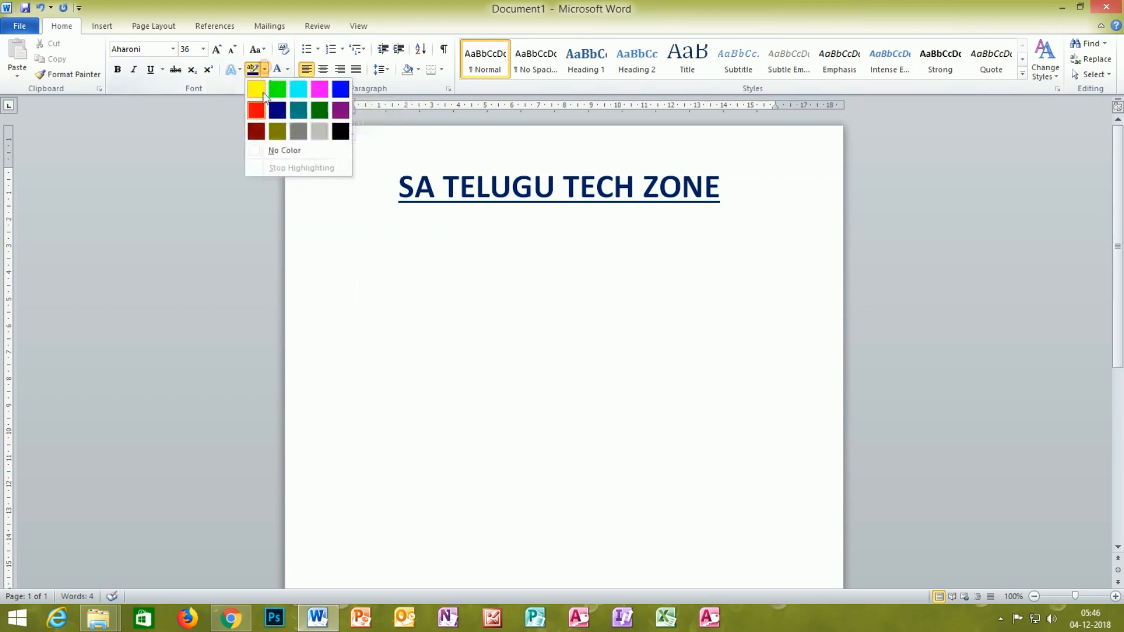
click(287, 69)
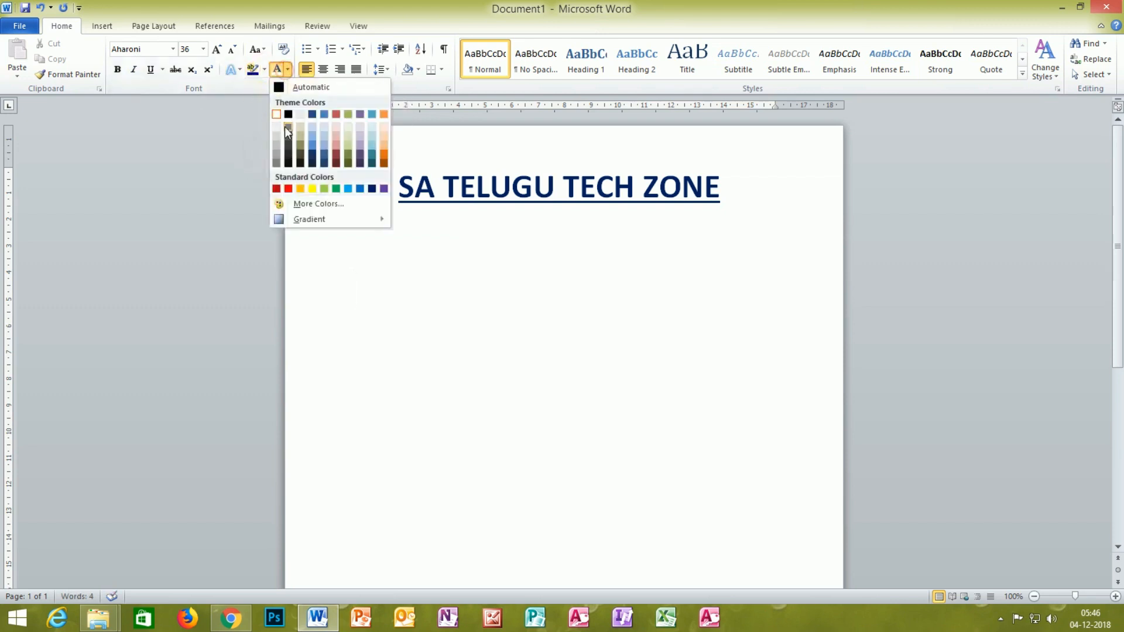
click(290, 162)
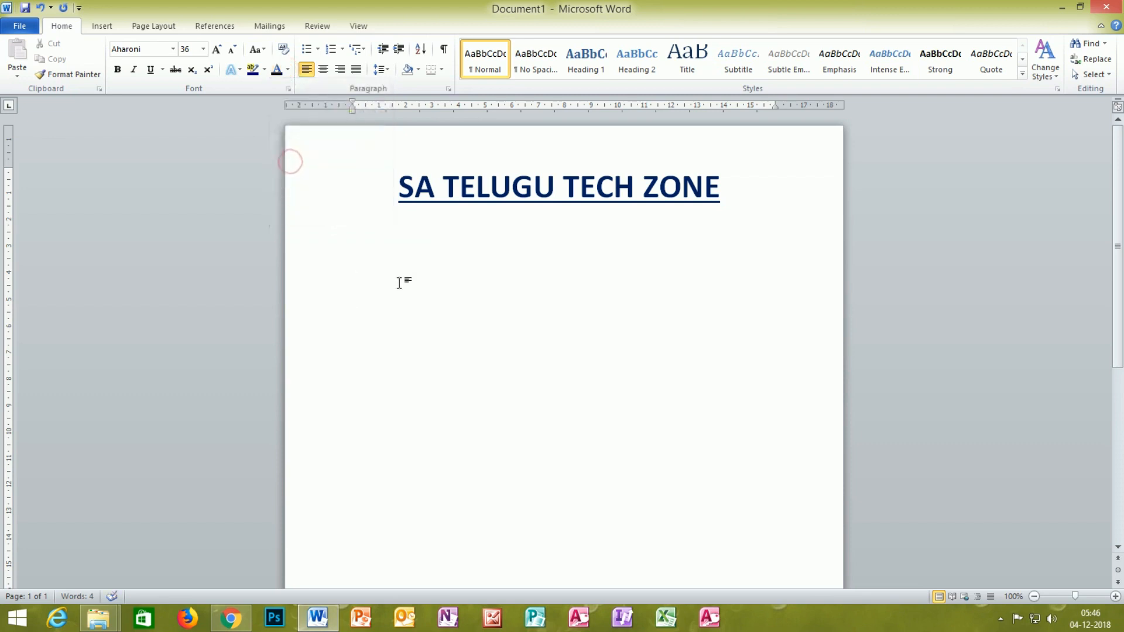
Step: Write "SA TELUGU TECH ZONE IS A TECH YOUTUBE CHANNEL." on the line below the heading
text(SA T)
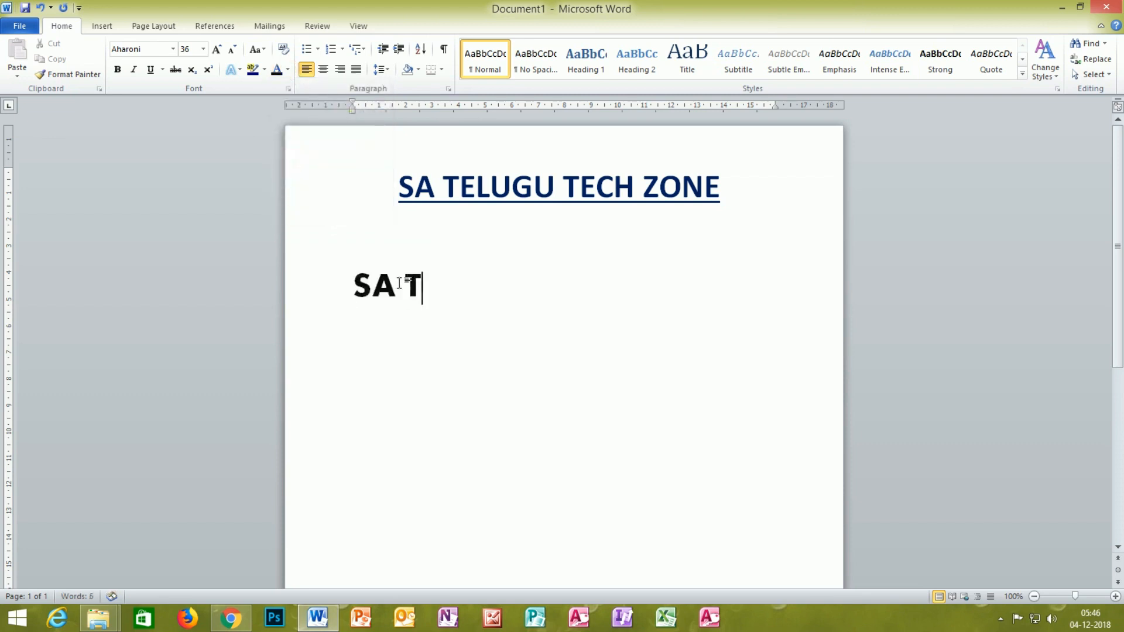
text(ELUGU T)
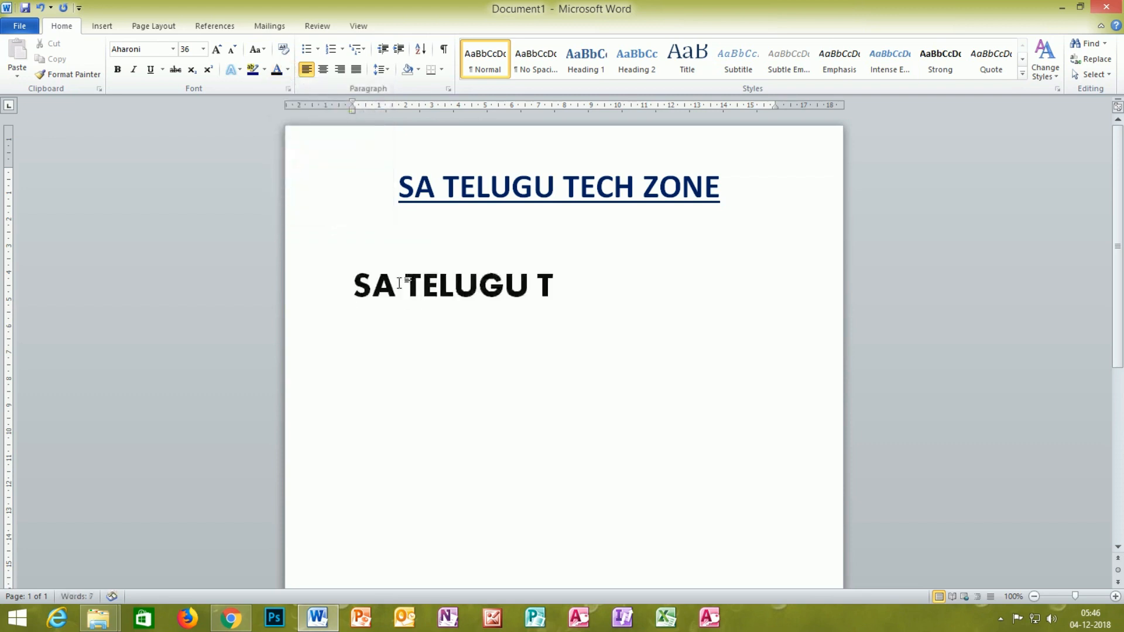
text(ECH ZONE S)
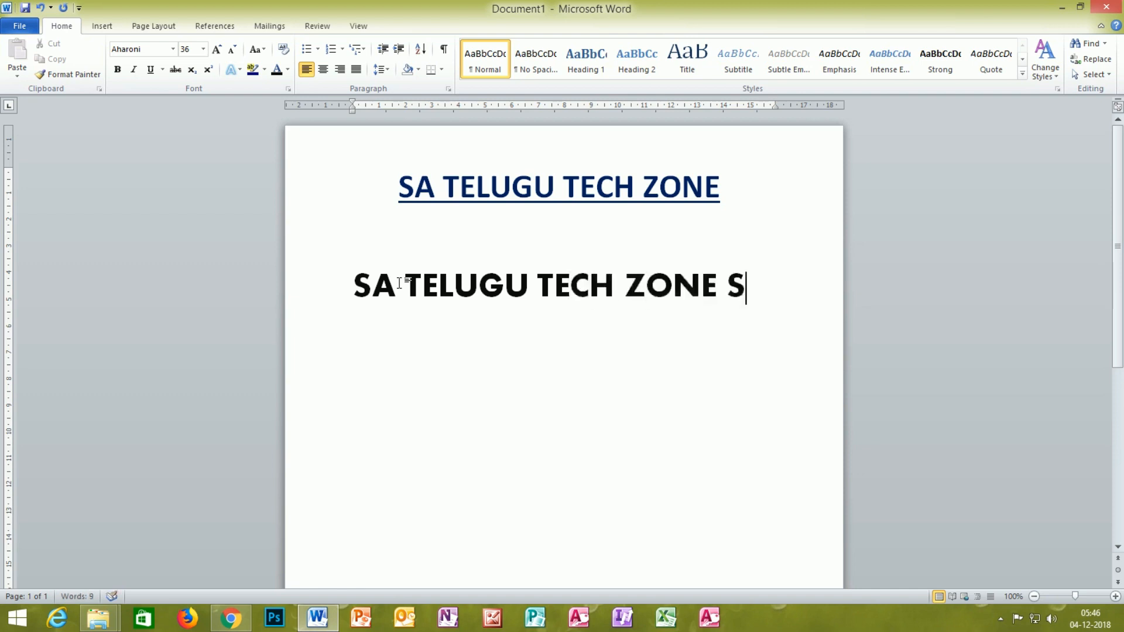
key(BackSpace)
text(IS)
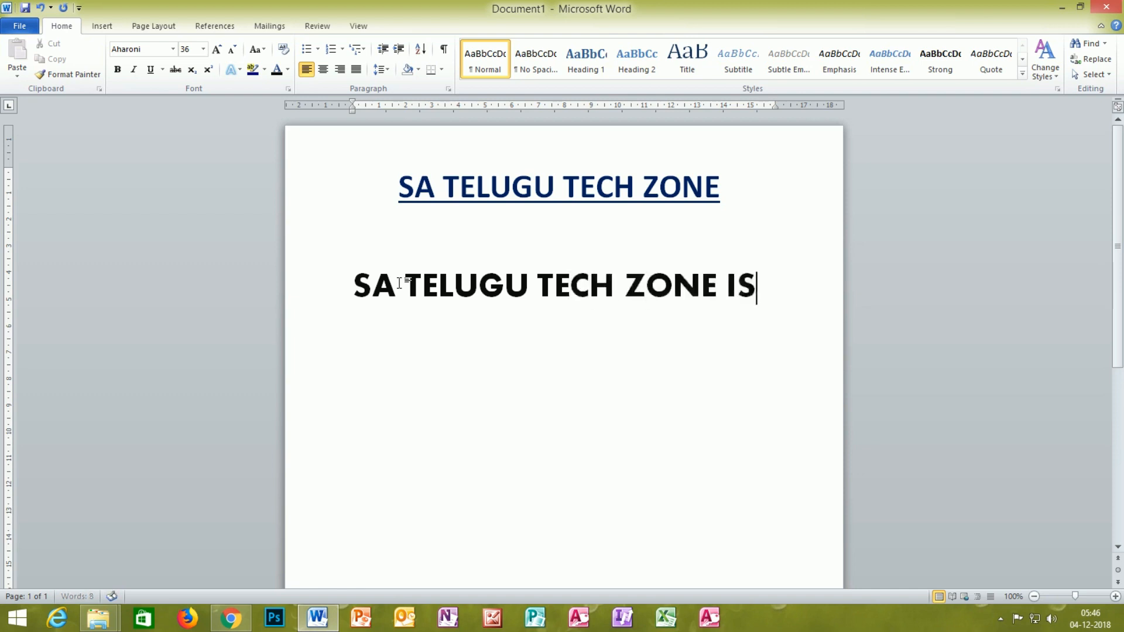
text( A TEC)
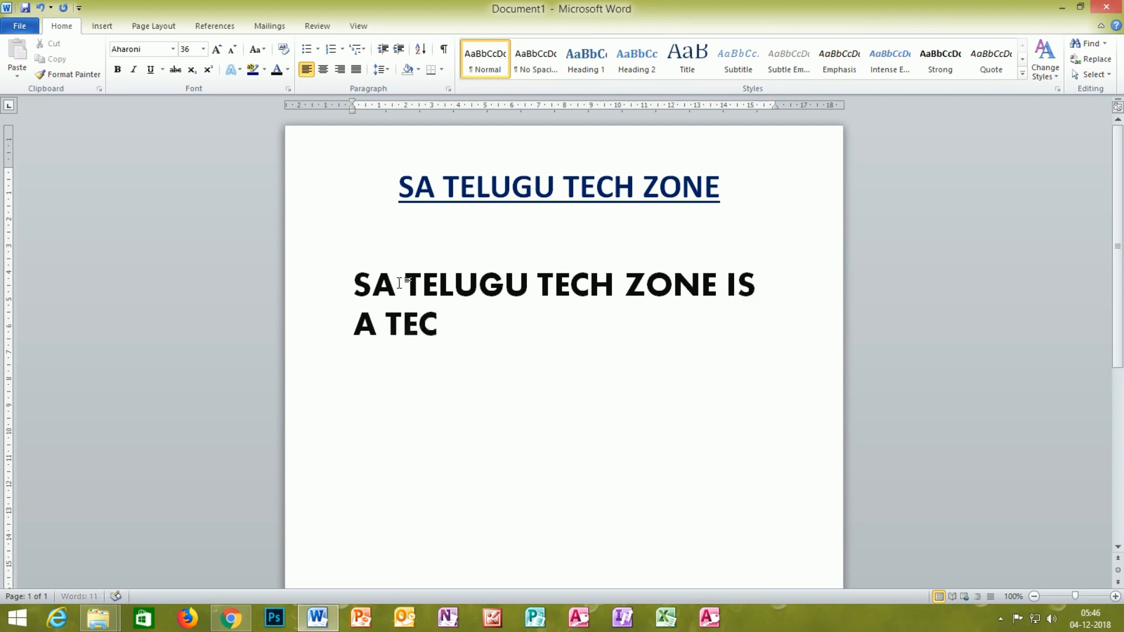
text(H YO)
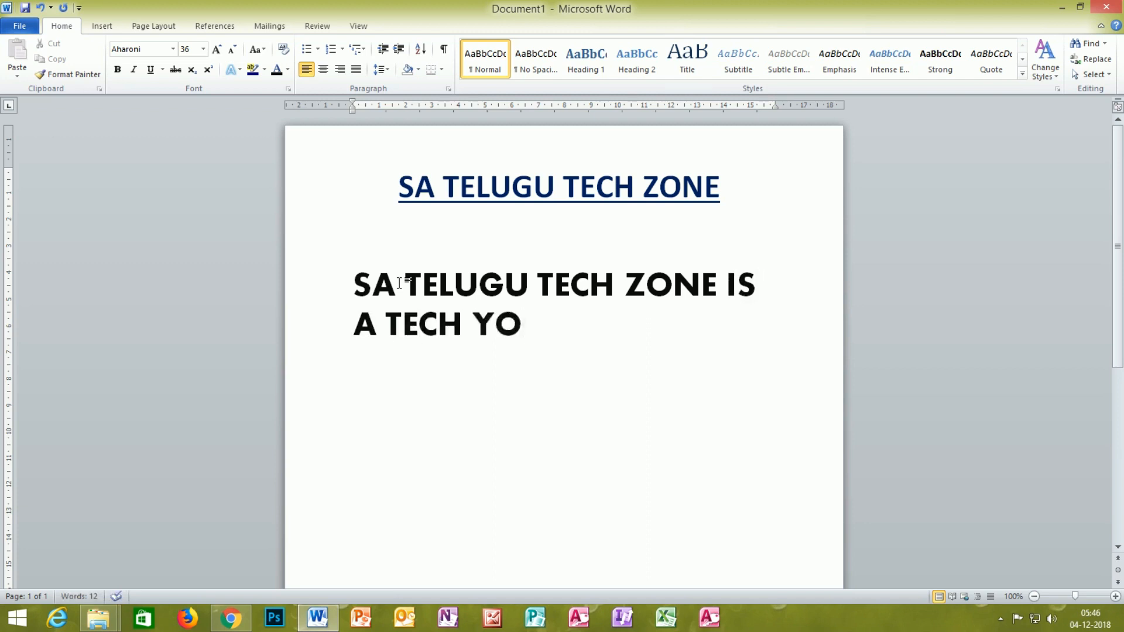
text(UTUBE CHNN)
key(BackSpace)
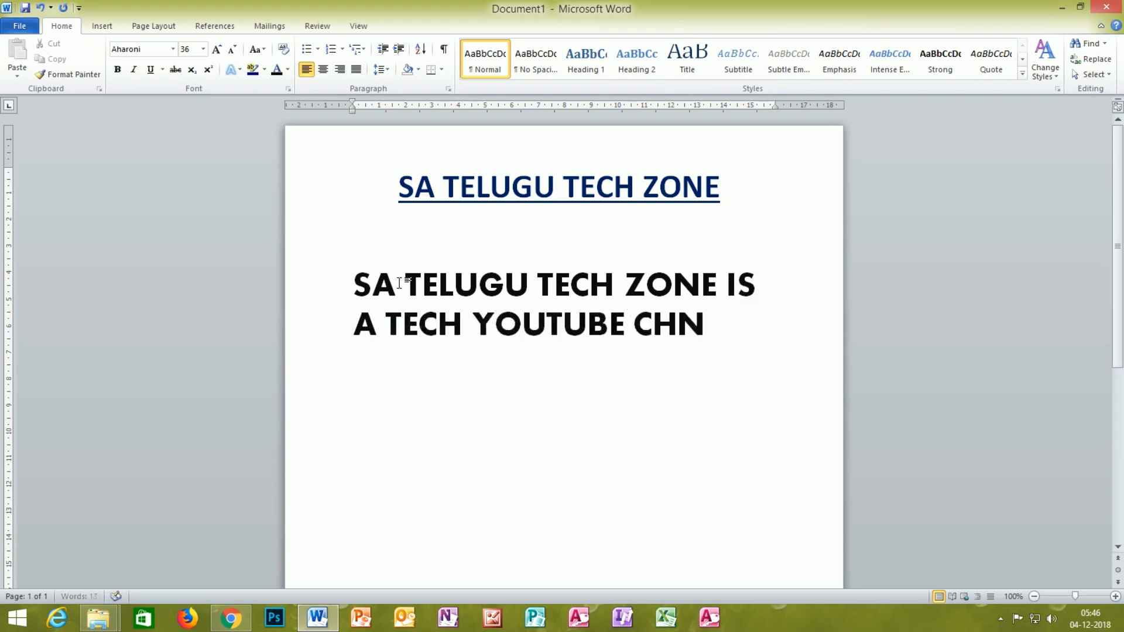
key(BackSpace)
text(AN)
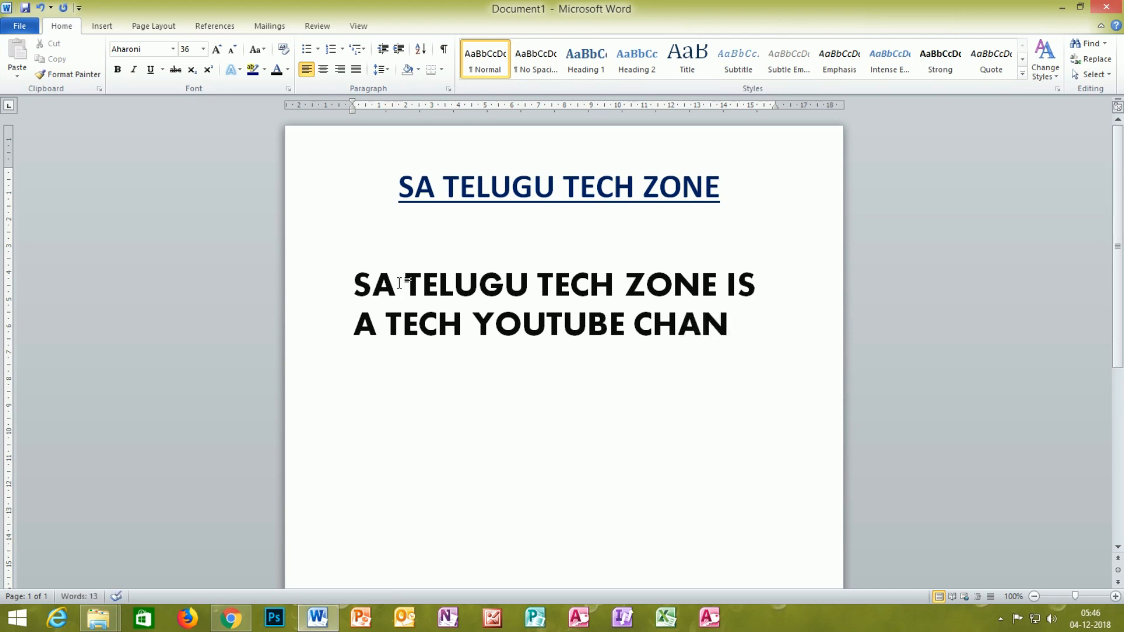
text(NEL)
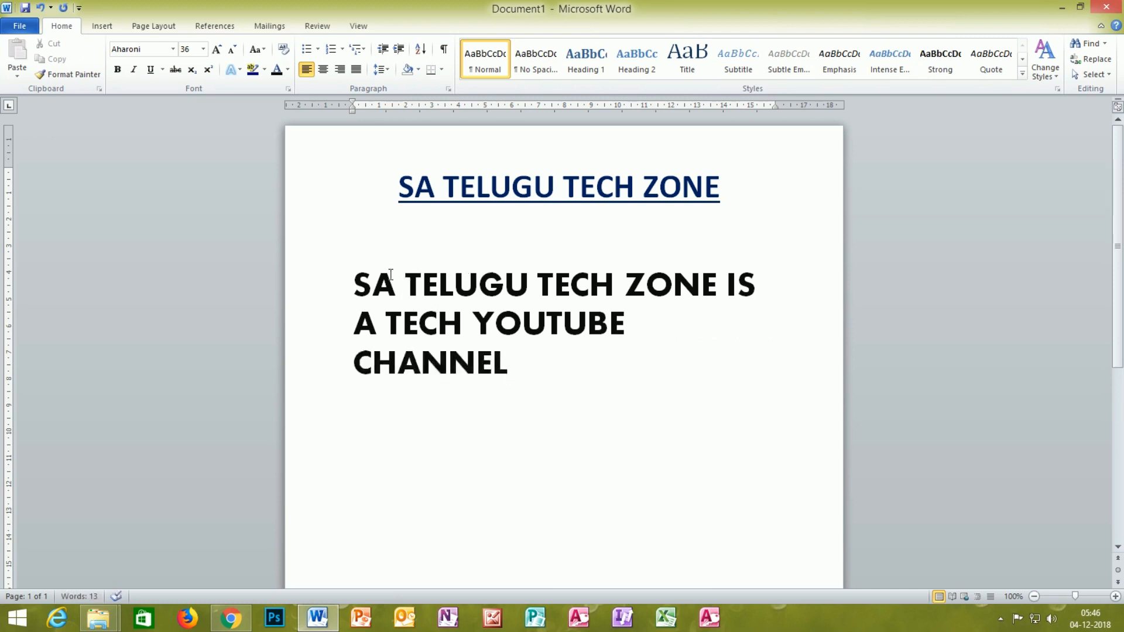
click(337, 285)
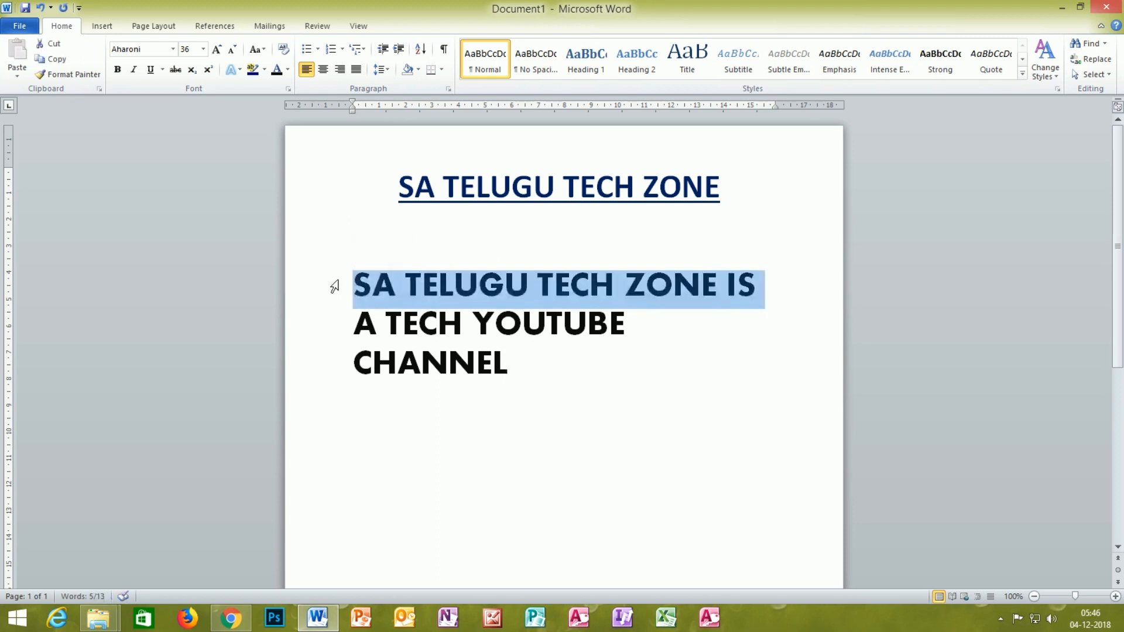
click(515, 368)
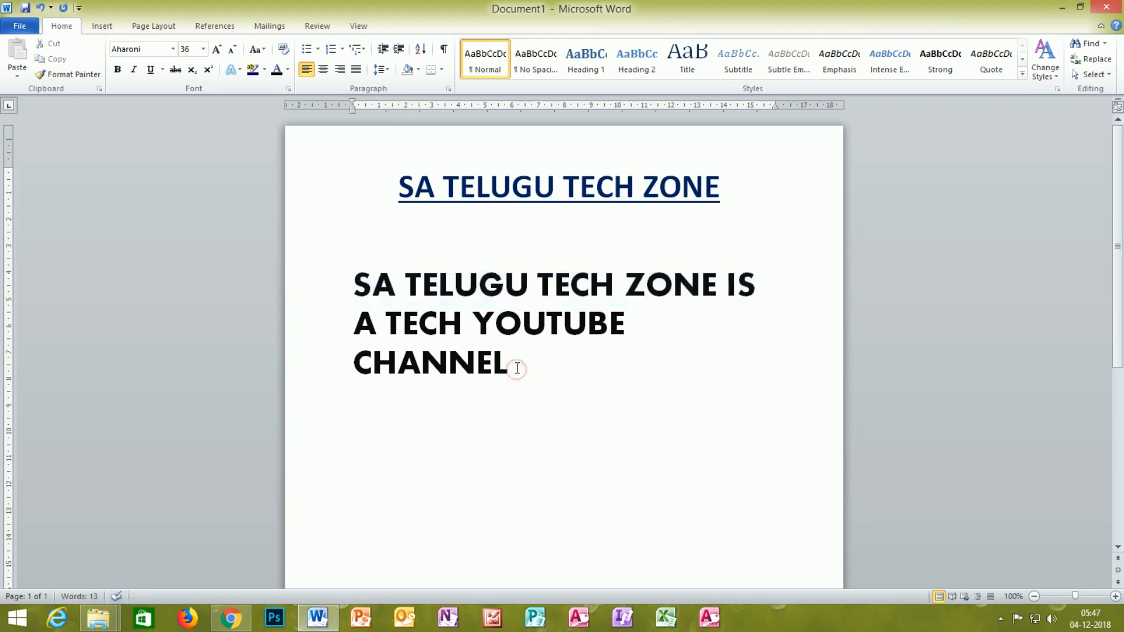
text(.)
Step: Set the font size of the sentence below the heading, excluding its final period, to 28
drag(353, 283, 473, 379)
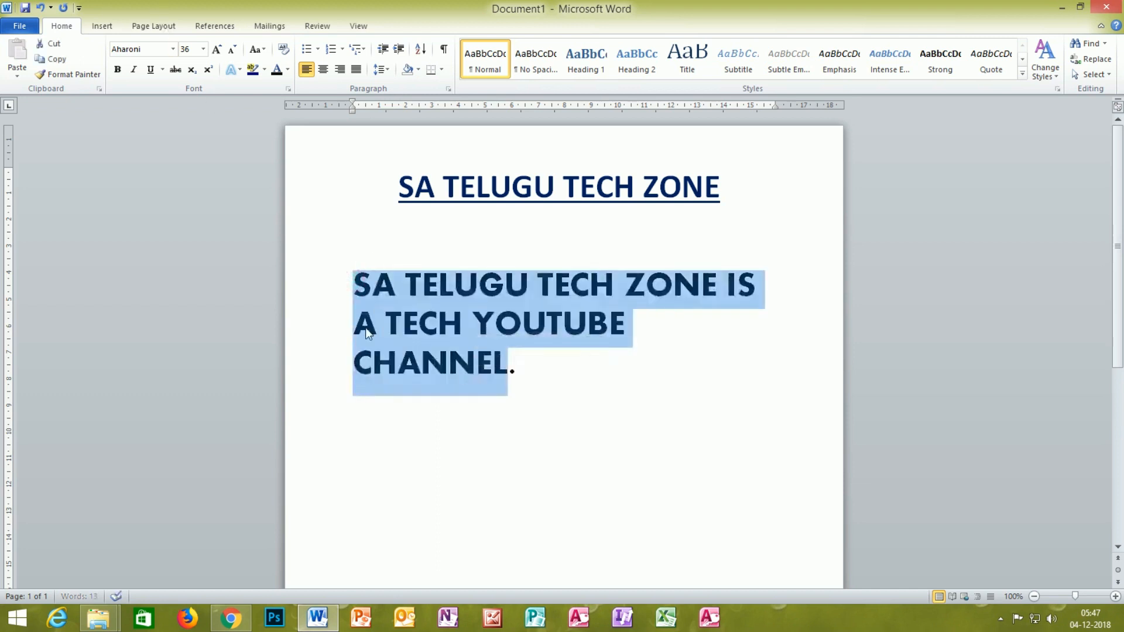
click(203, 49)
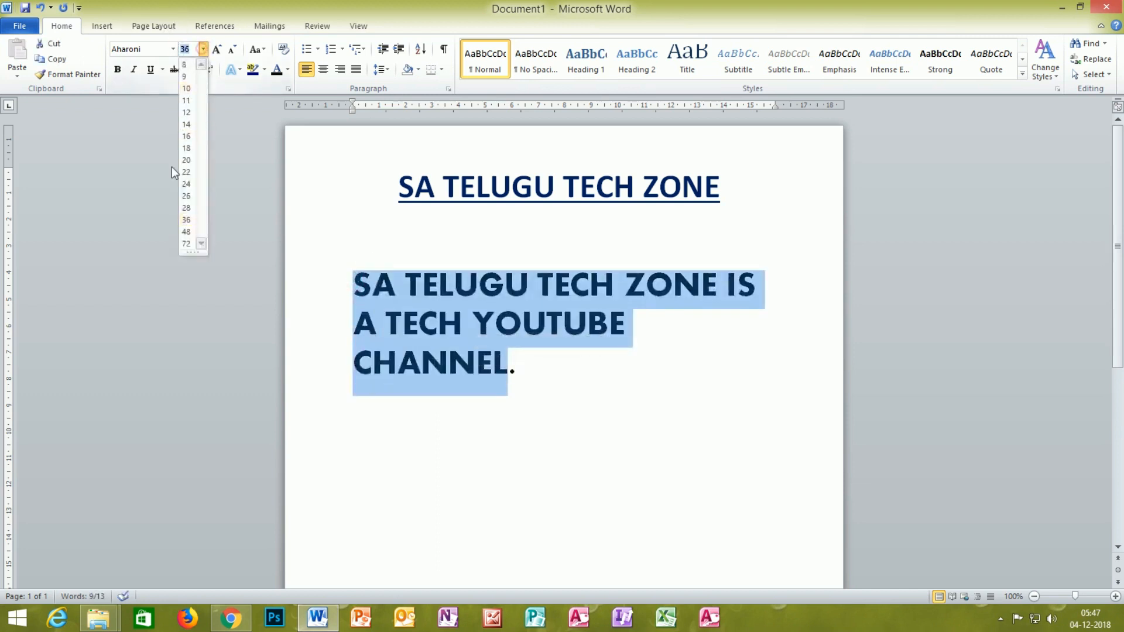
click(185, 208)
click(598, 321)
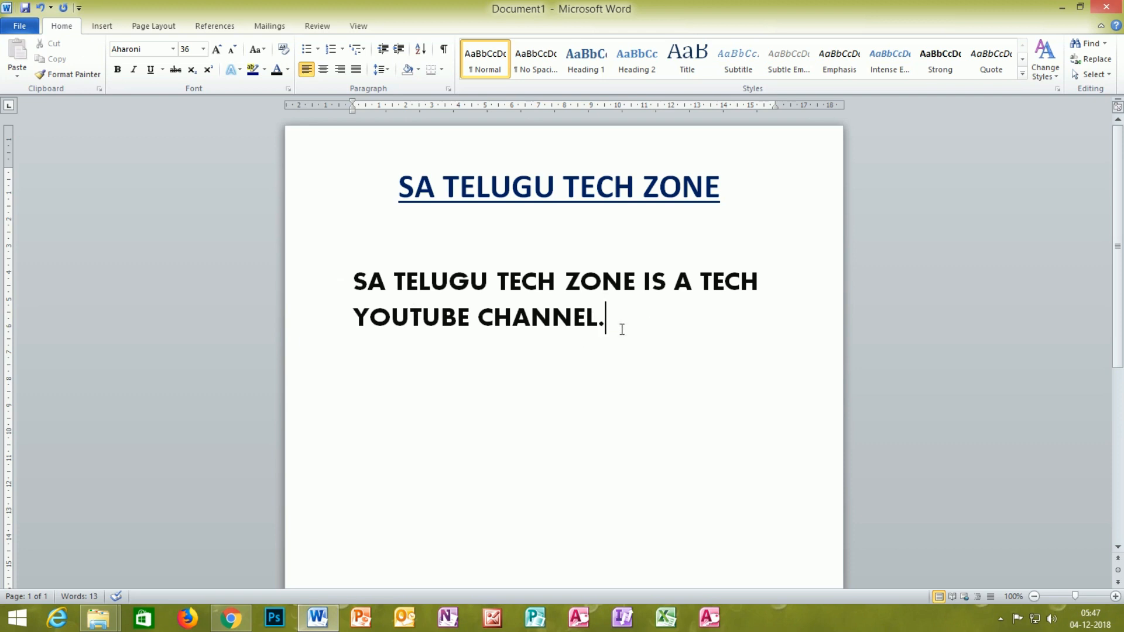
Step: Apply strikethrough to the whole sentence below the heading
drag(616, 326, 339, 269)
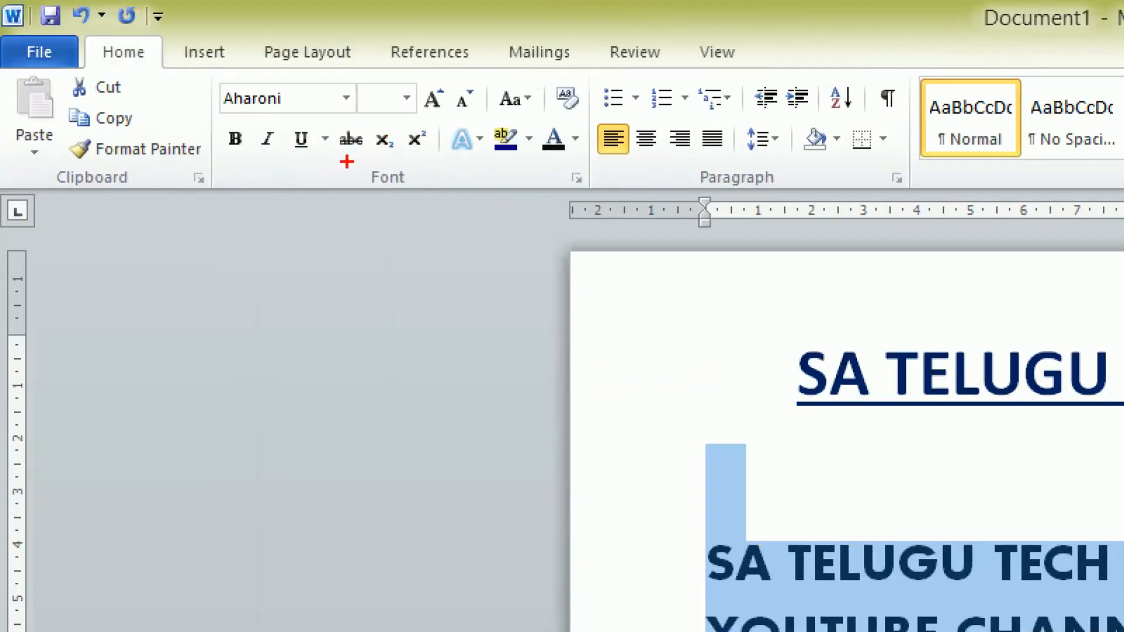
mouse_move(348, 163)
mouse_down()
mouse_move(370, 136)
mouse_move(343, 139)
mouse_up()
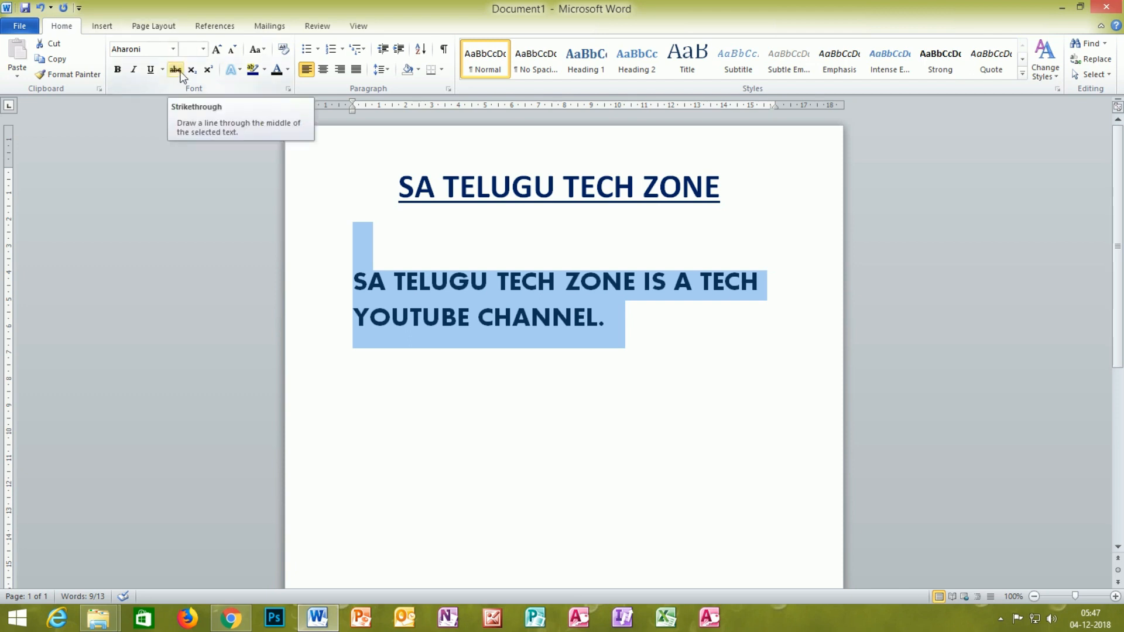
click(181, 74)
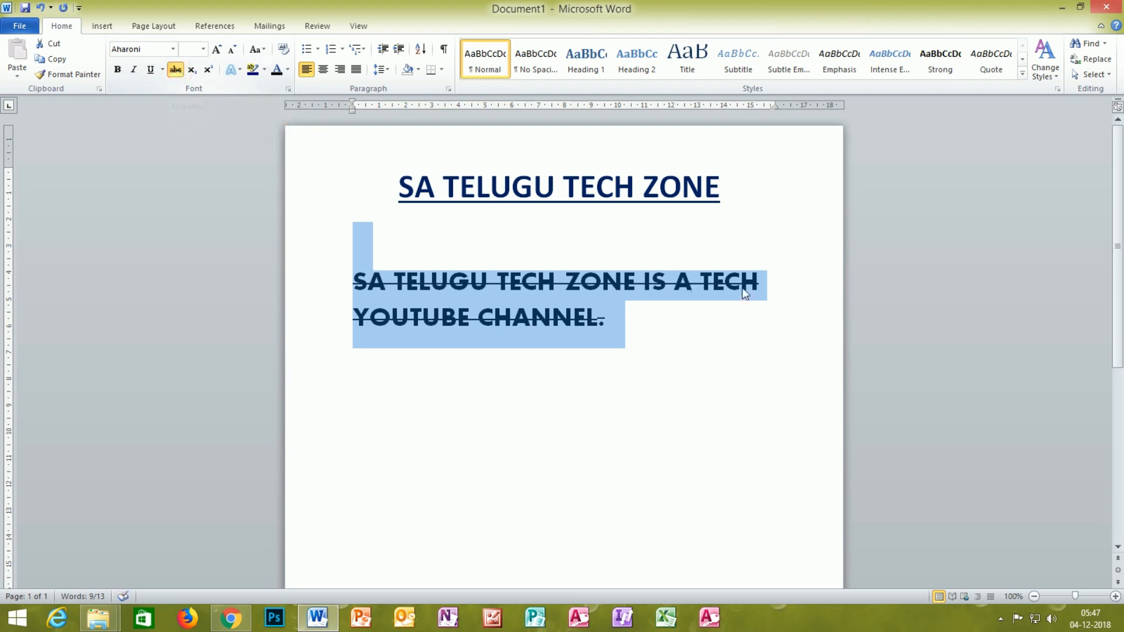
click(641, 316)
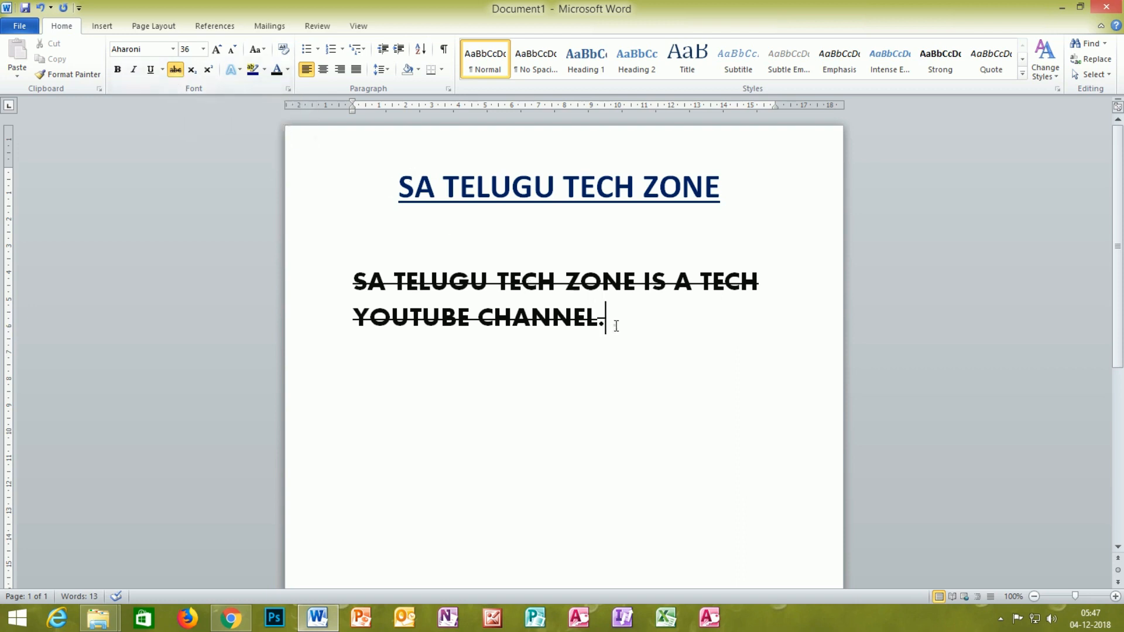
Step: Remove the strikethrough from the sentence below the heading
drag(614, 325, 364, 250)
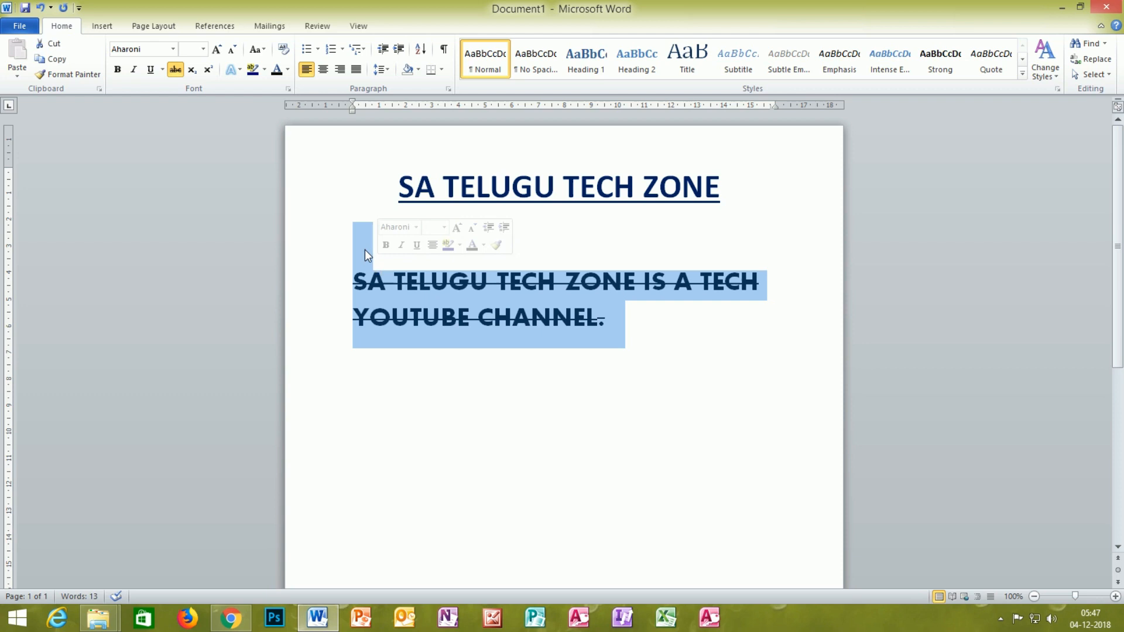
click(176, 69)
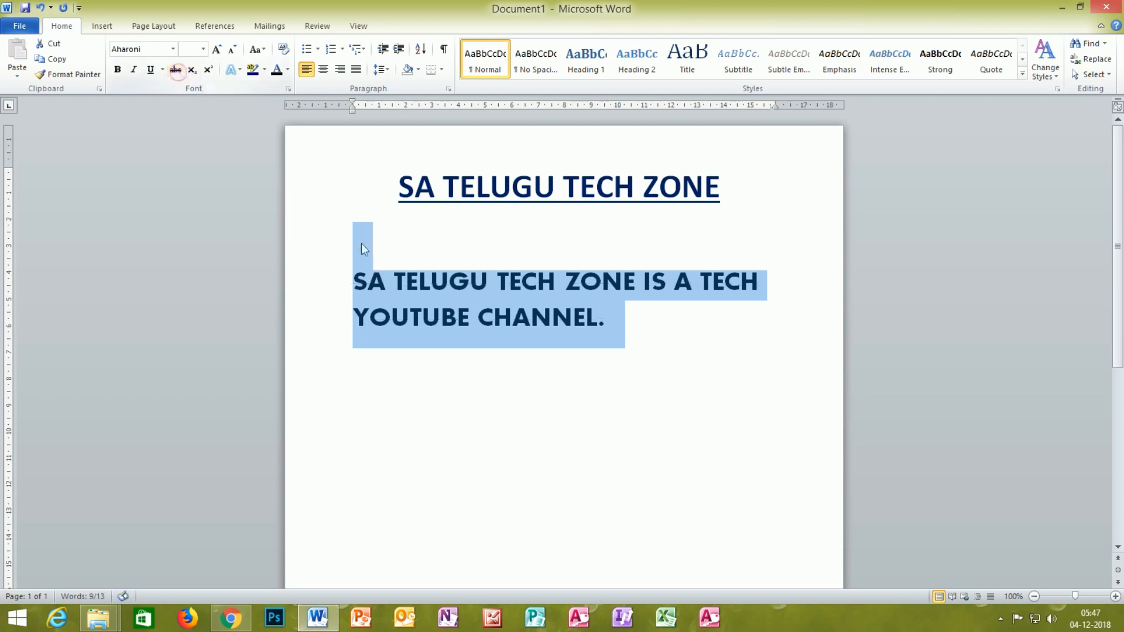
click(610, 322)
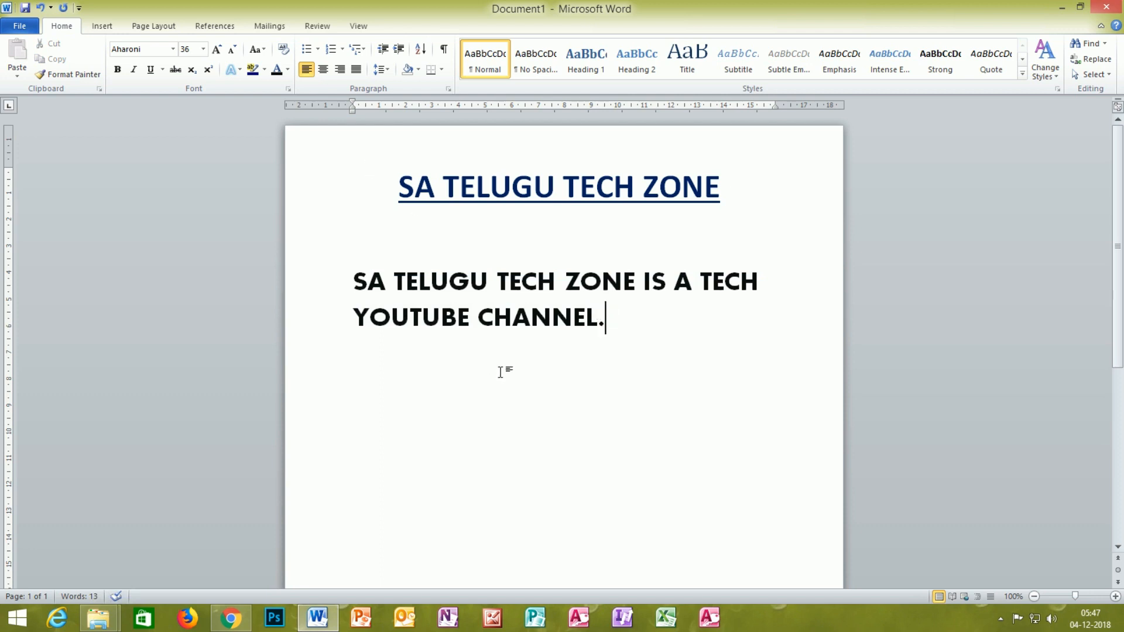
Step: Add a new paragraph after the YouTube channel sentence
key(Return)
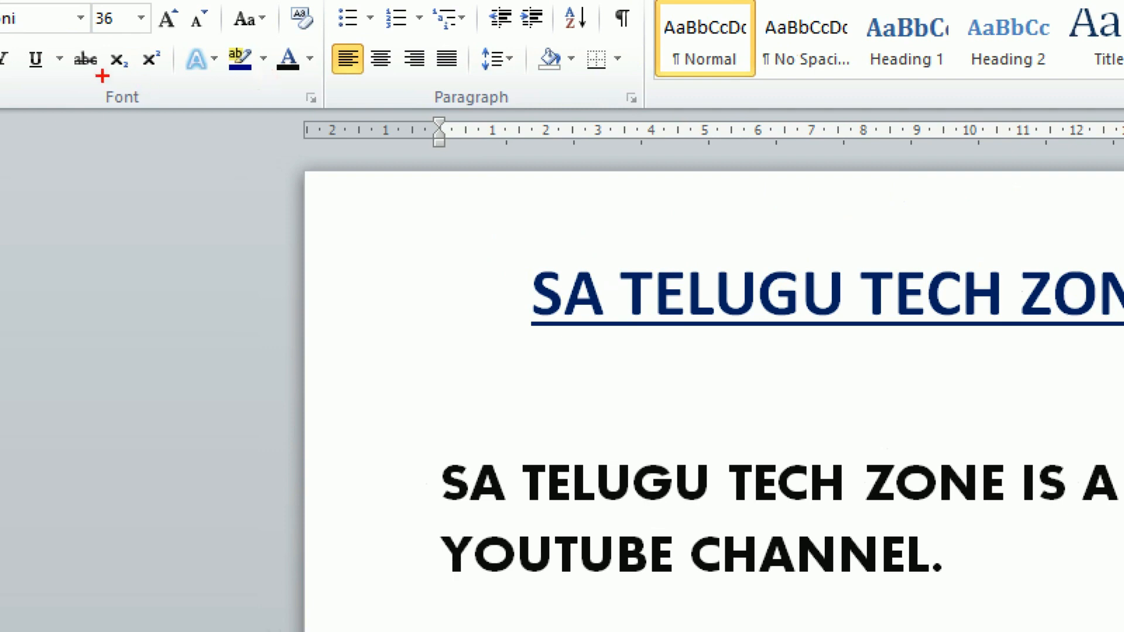
mouse_move(110, 69)
mouse_down()
mouse_move(140, 53)
mouse_move(112, 44)
mouse_move(104, 70)
mouse_up()
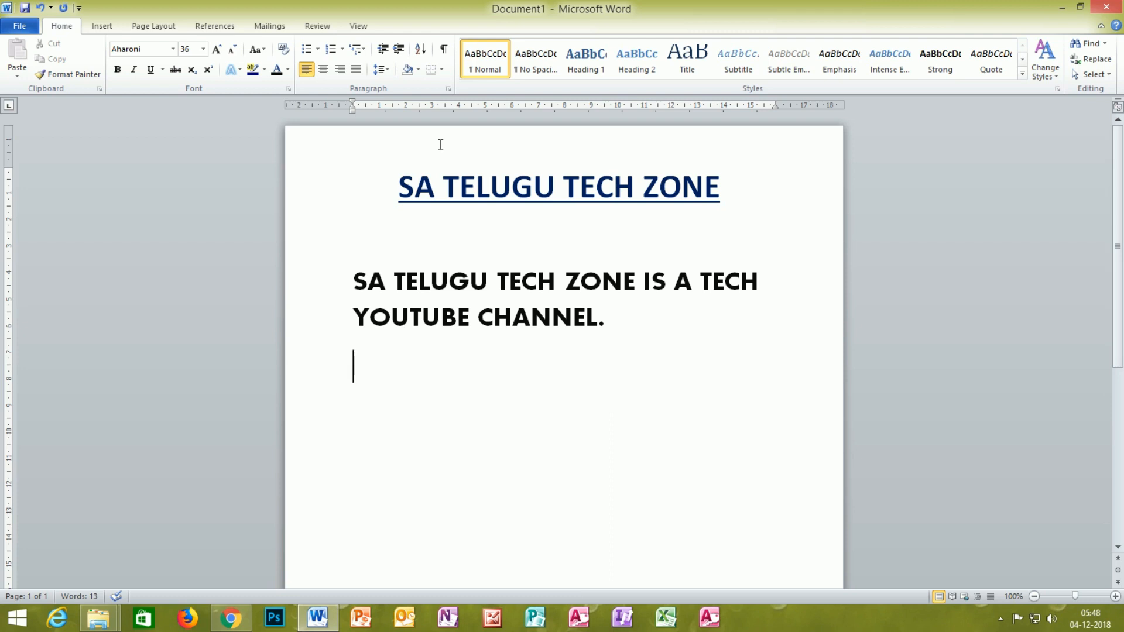
text(H)
key(ctrl+equal)
text(2)
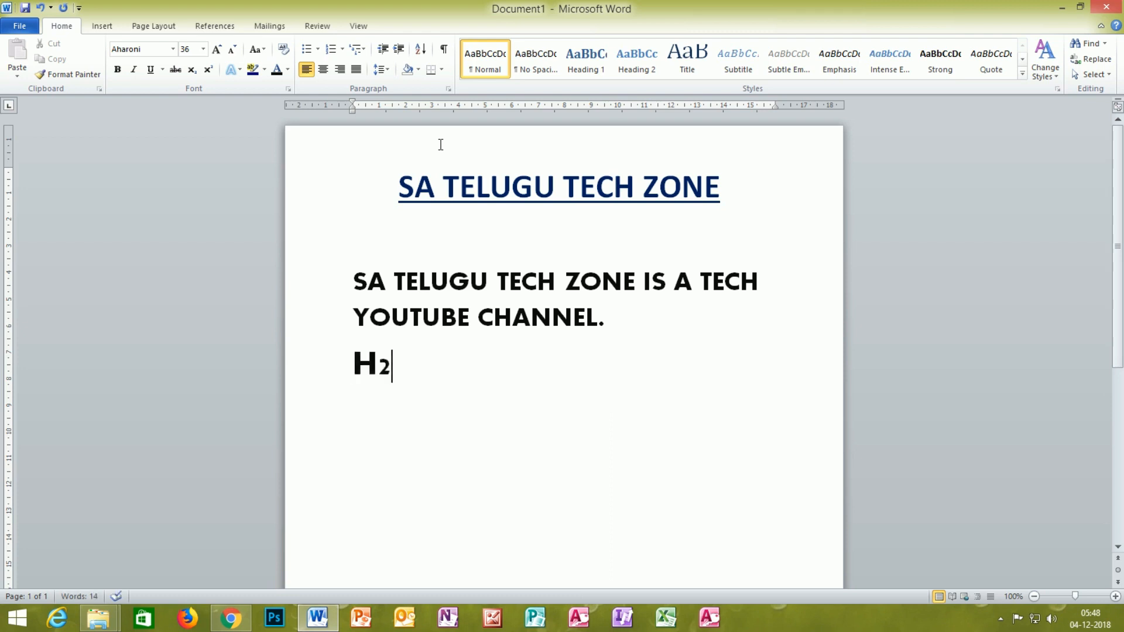
key(BackSpace)
key(BackSpace)
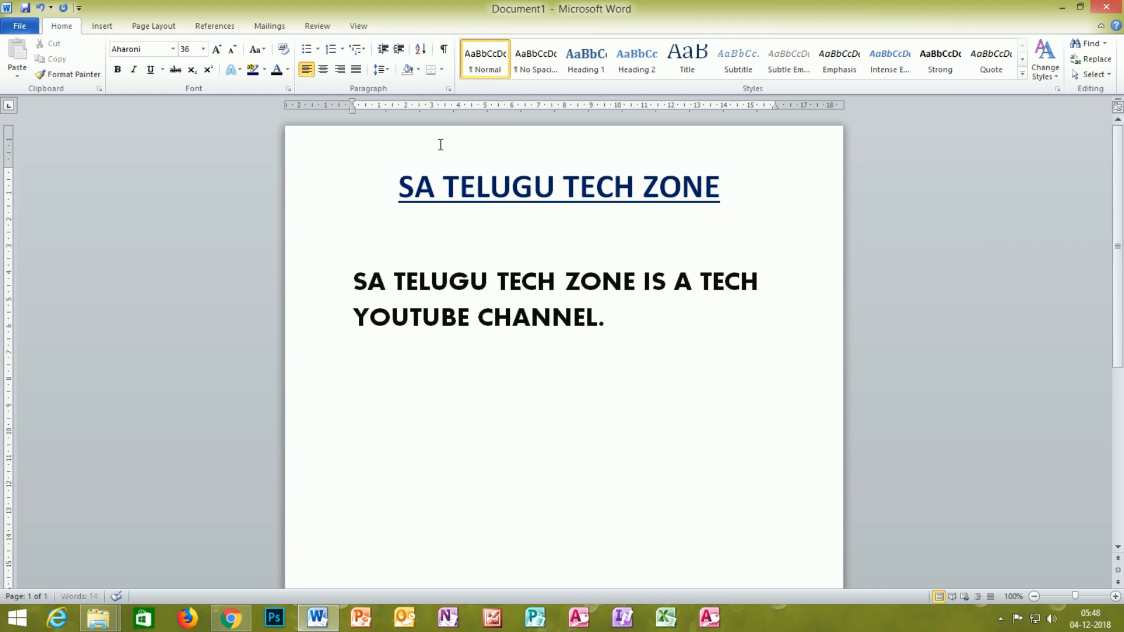
Step: Enter "H20" in Calibri (Body) on the new line below the sentence
click(172, 50)
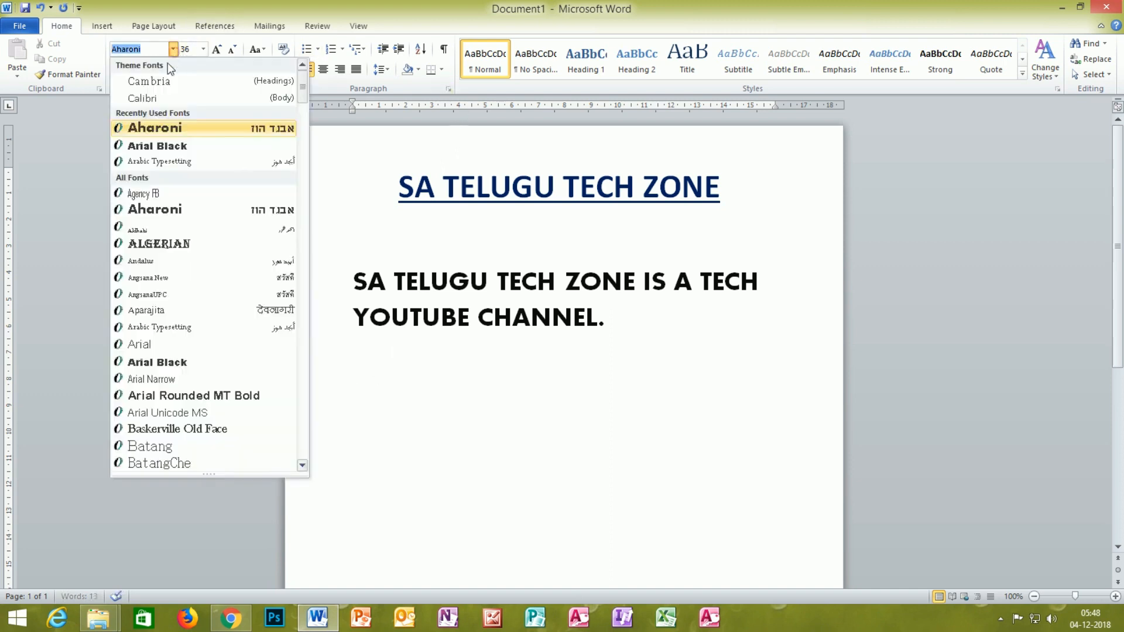
click(160, 103)
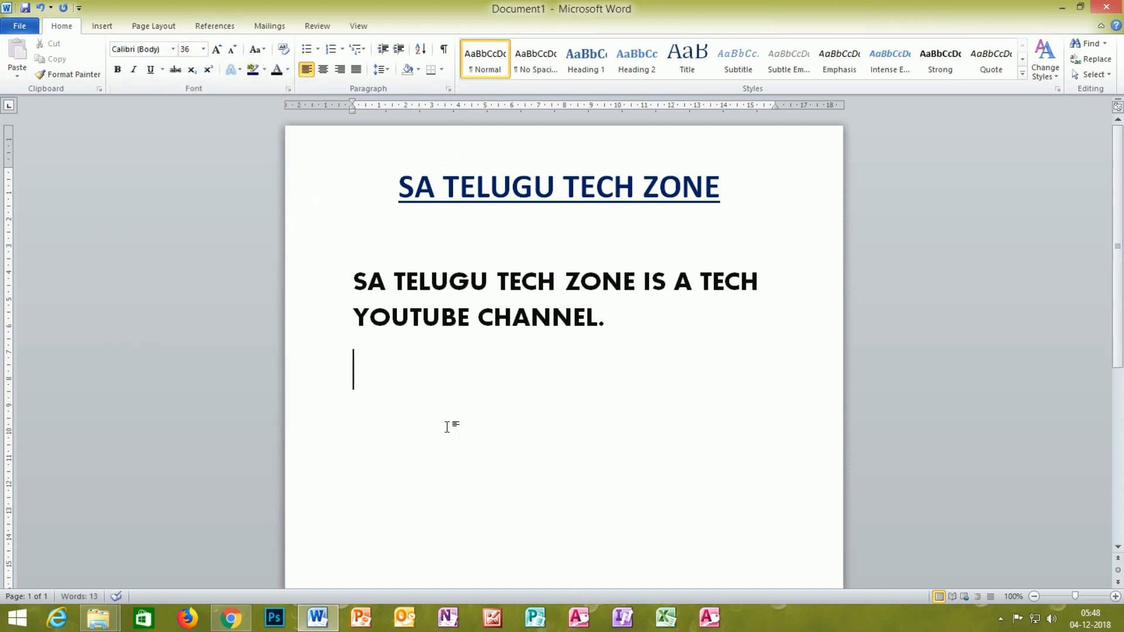
text(H20)
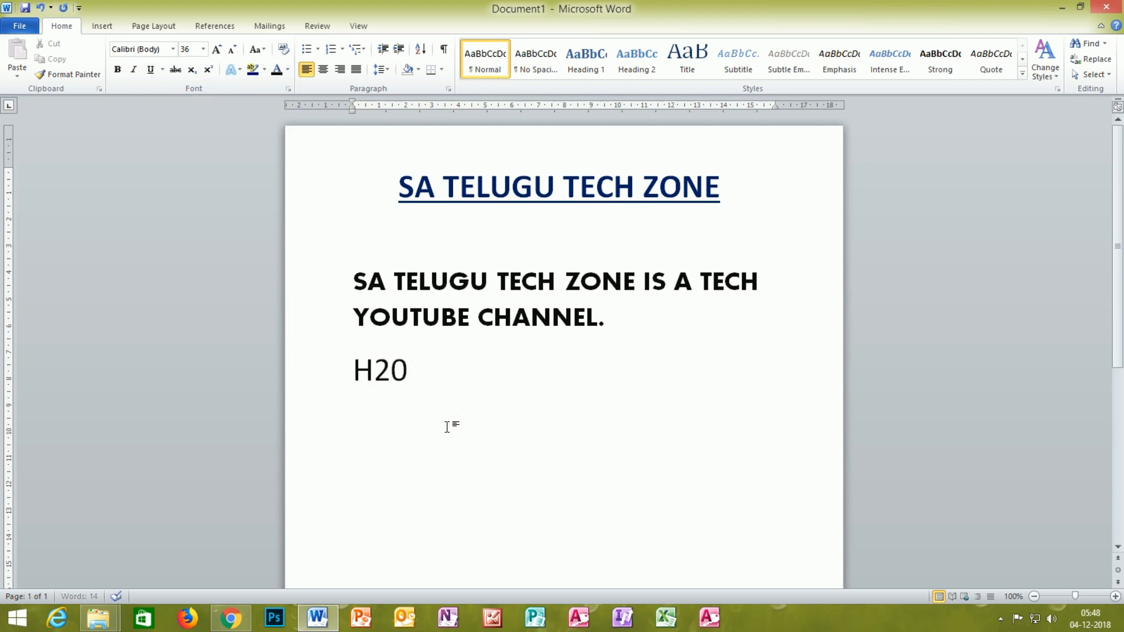
Step: Replace the final zero of "H20" with the letter O so the line reads "H2O"
key(BackSpace)
text(O)
drag(416, 374, 346, 379)
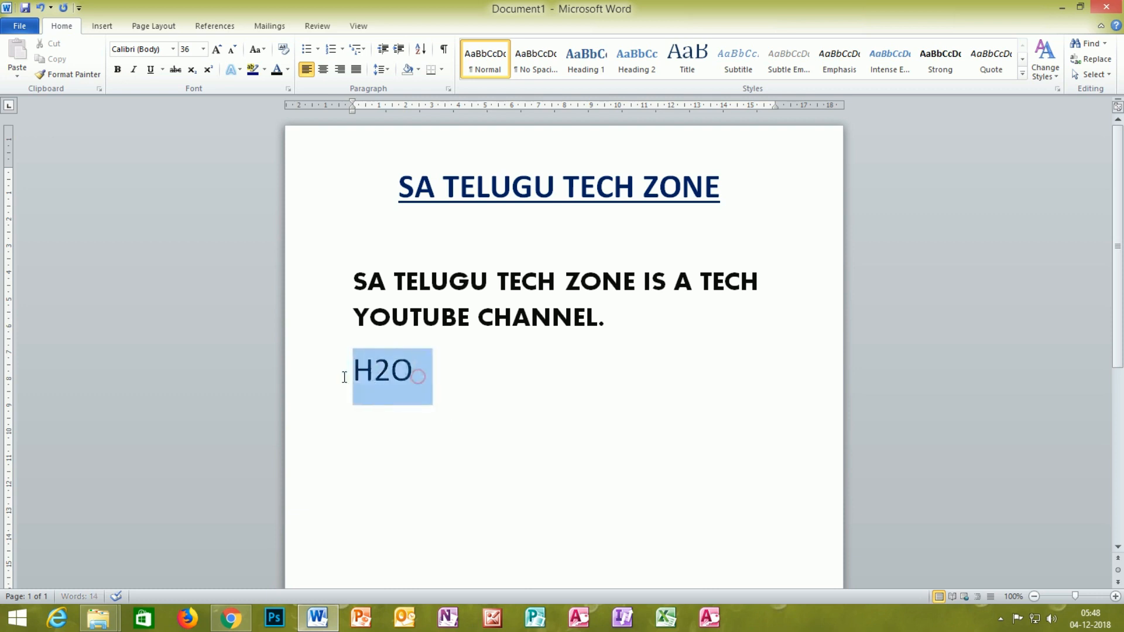
click(445, 379)
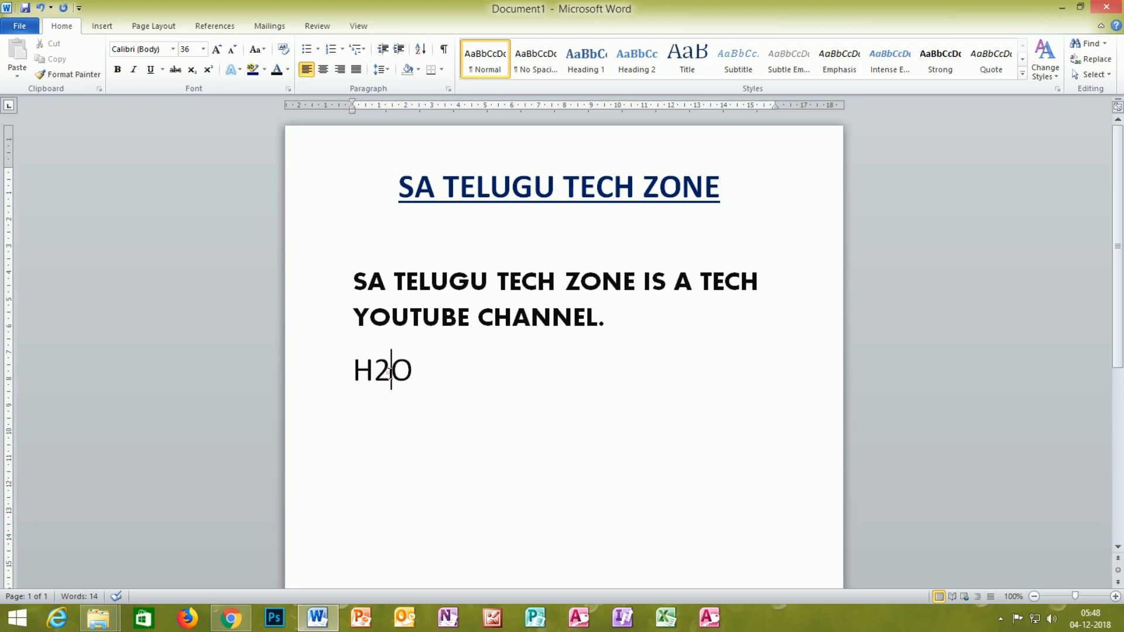
Step: Format the 2 in "H2O" as subscript
drag(390, 370, 375, 370)
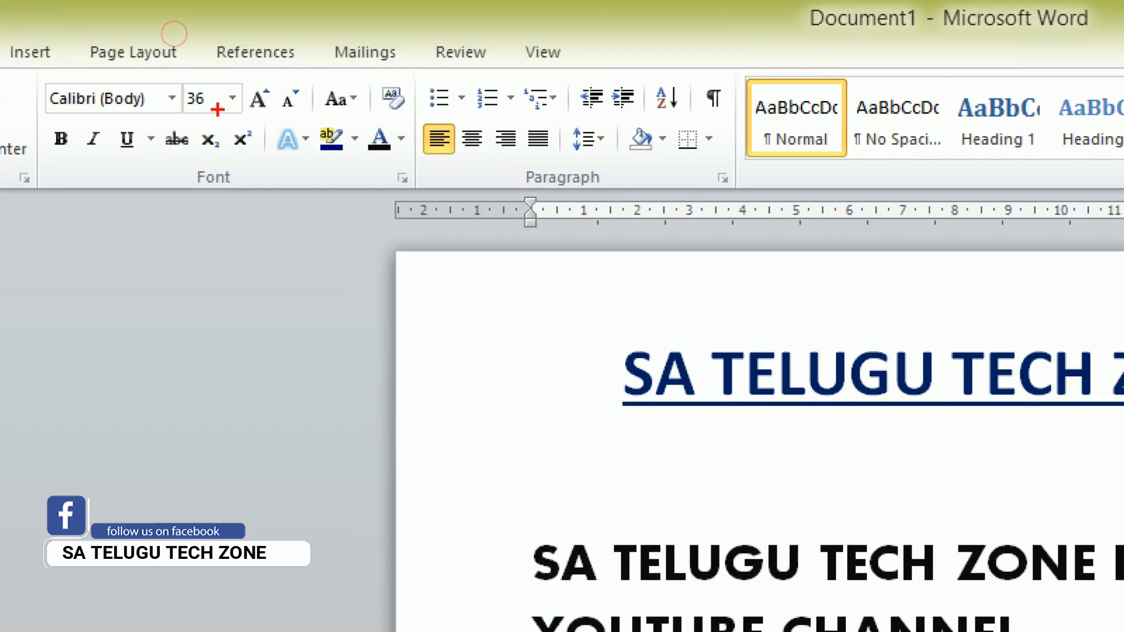
mouse_move(201, 116)
mouse_down()
mouse_move(201, 152)
mouse_move(227, 155)
mouse_move(208, 121)
mouse_up()
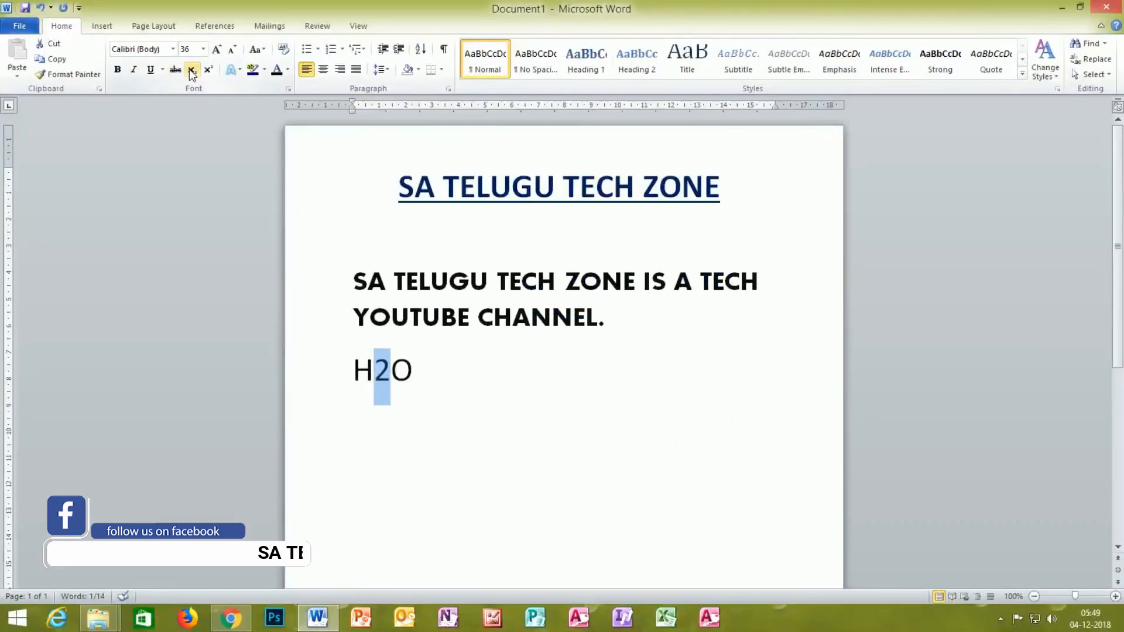
click(191, 70)
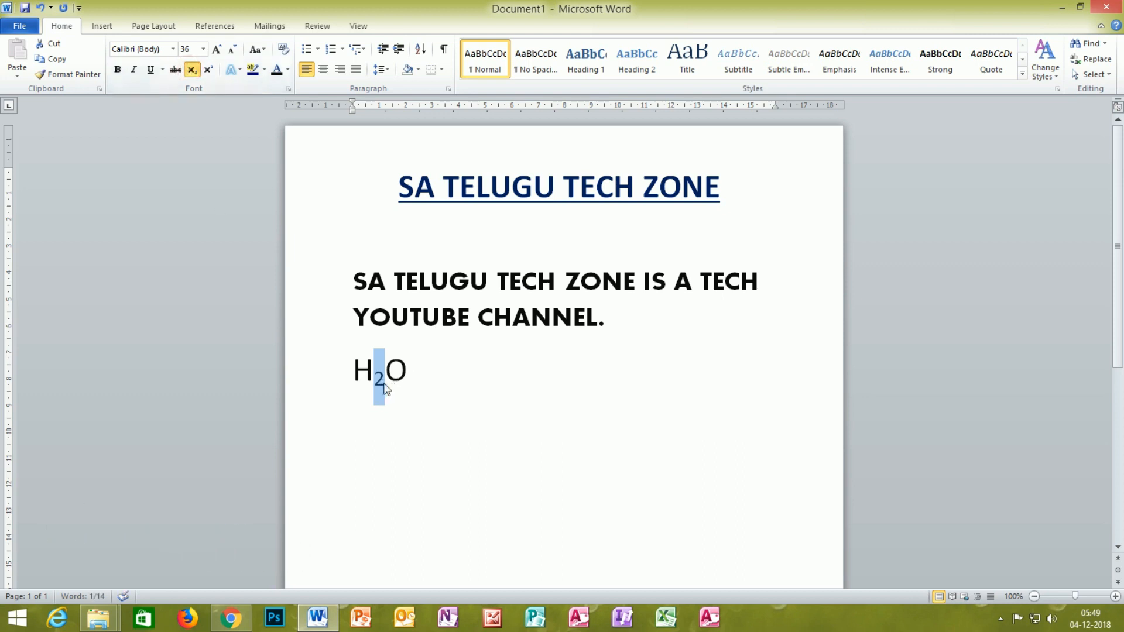
click(409, 374)
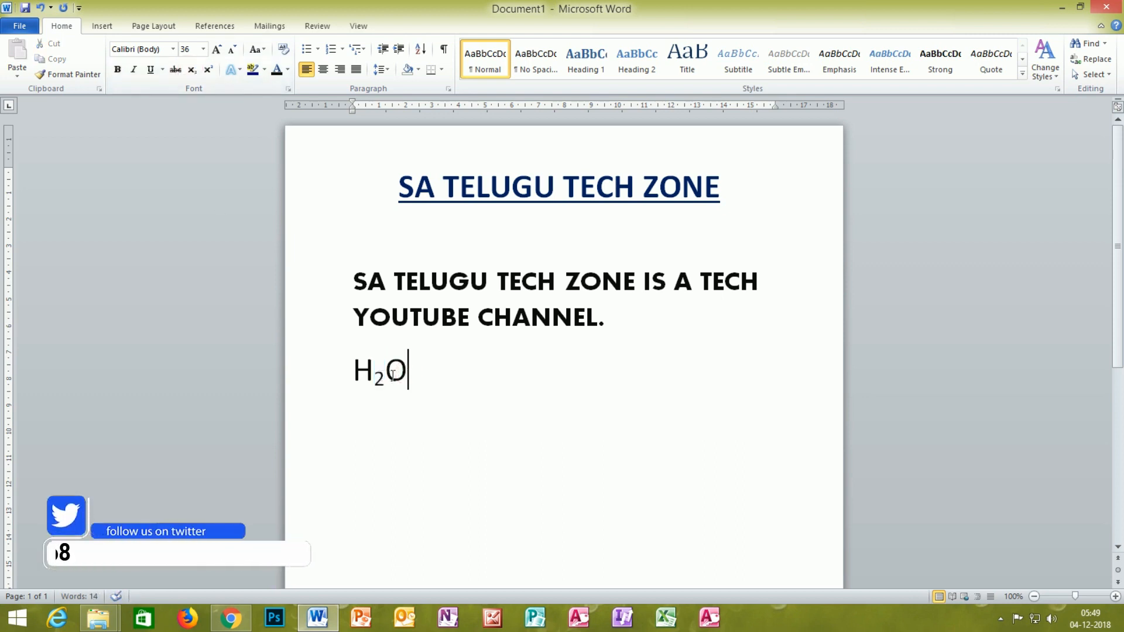
drag(409, 374, 352, 374)
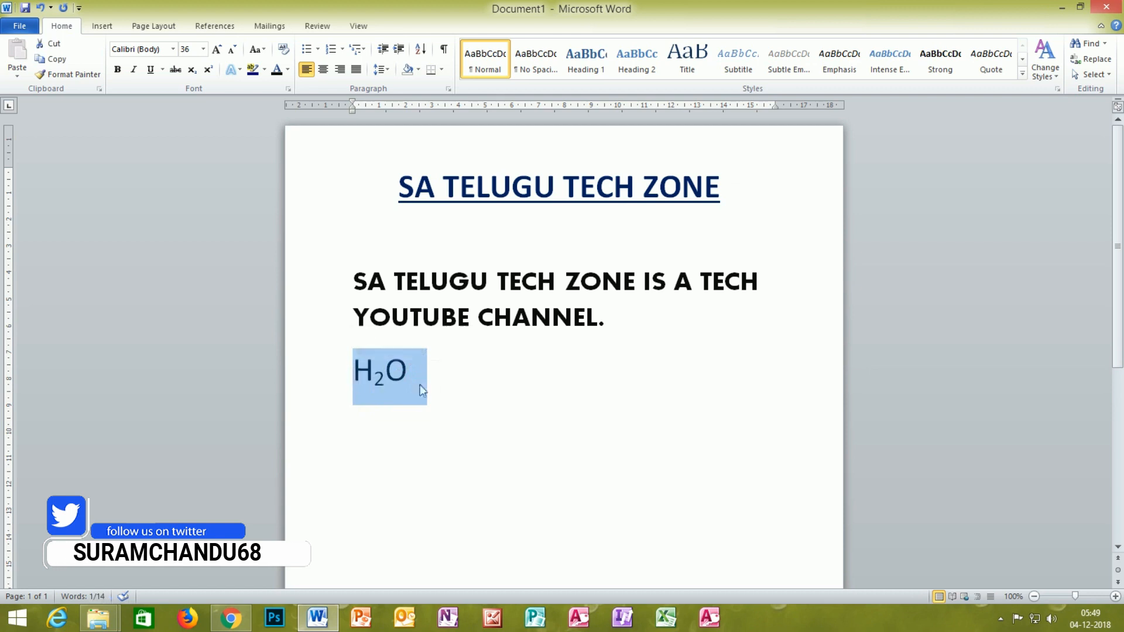
click(434, 377)
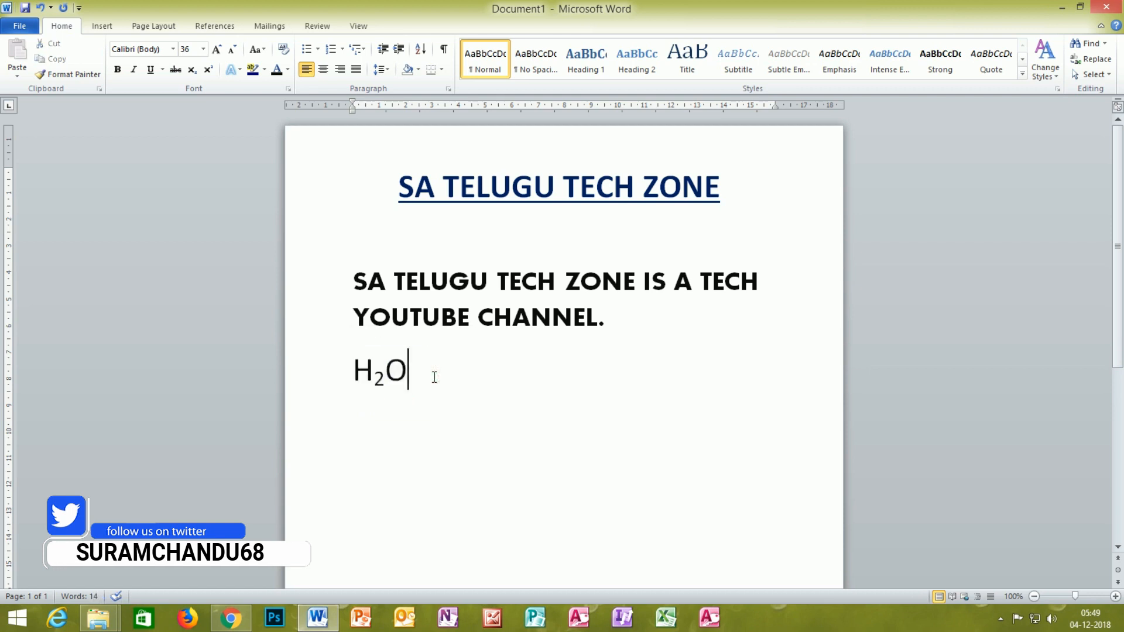
Step: Delete the H and the subscript 2 before the O and re-enter "H2" as normal text
key(Left)
key(BackSpace)
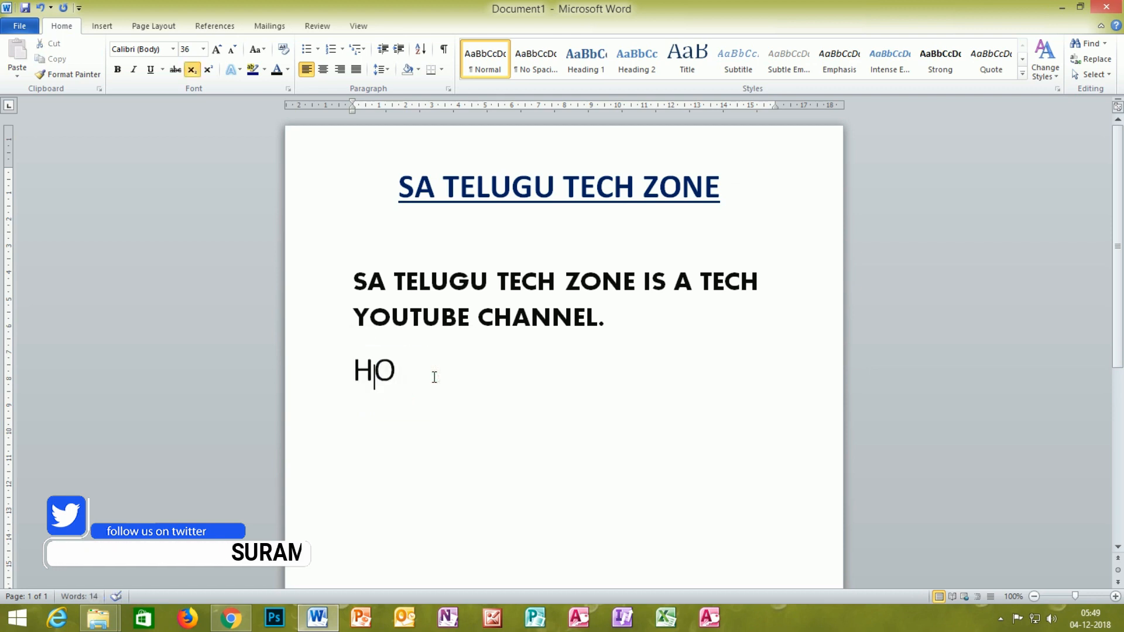
key(BackSpace)
text(H2)
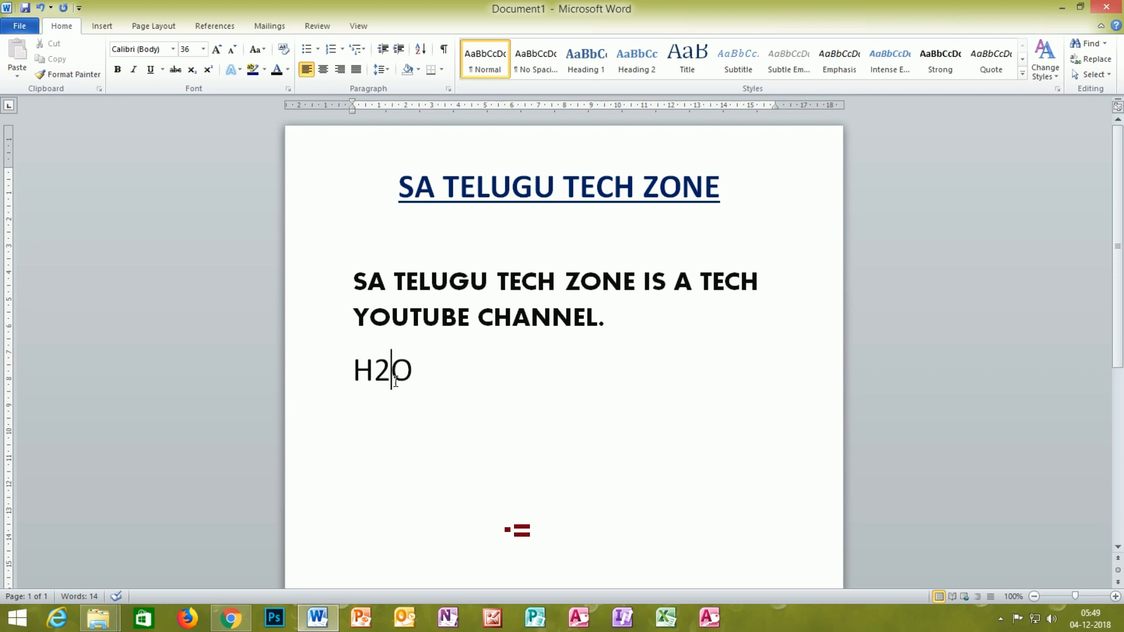
Step: Try subscript on the whole "H2O", revert it, and apply subscript to the 2 only
key(ctrl+equal)
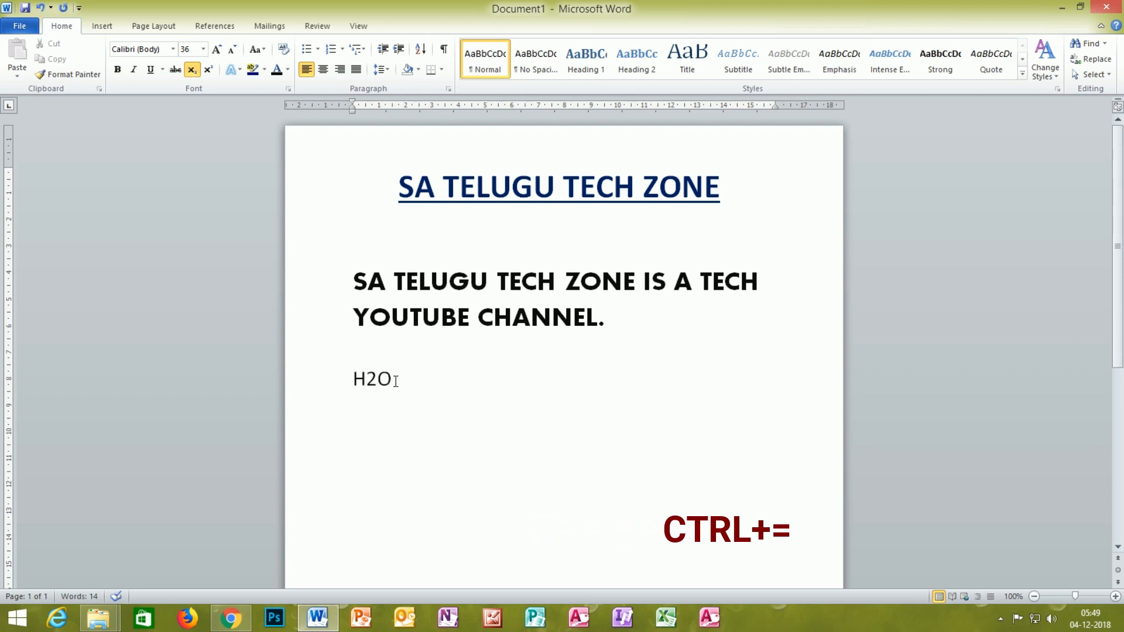
key(ctrl+equal)
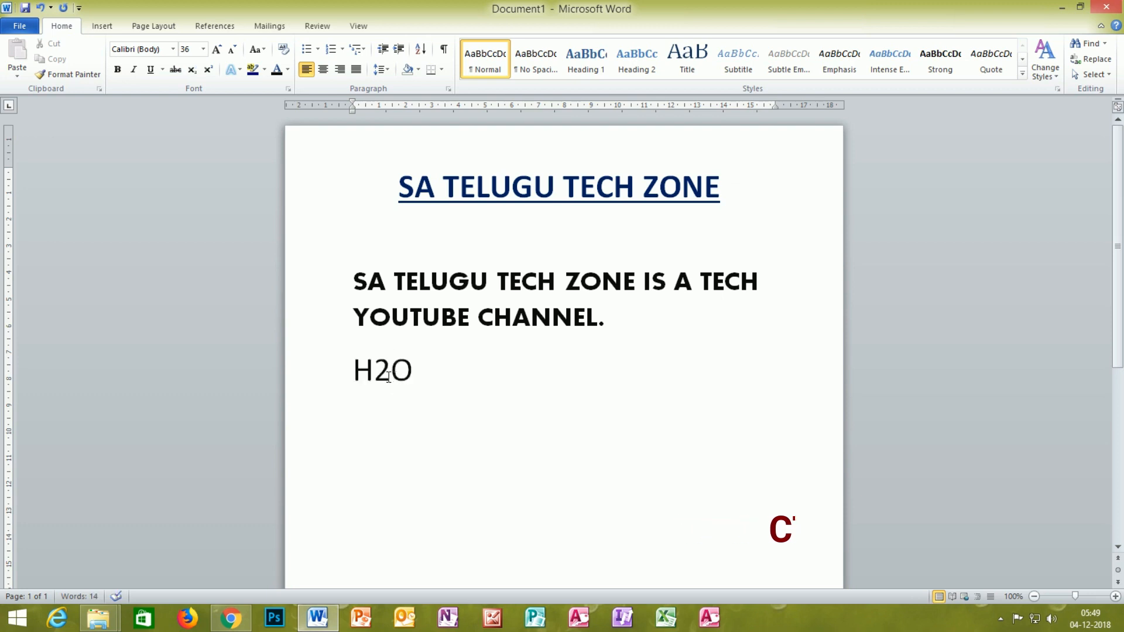
drag(396, 381, 380, 377)
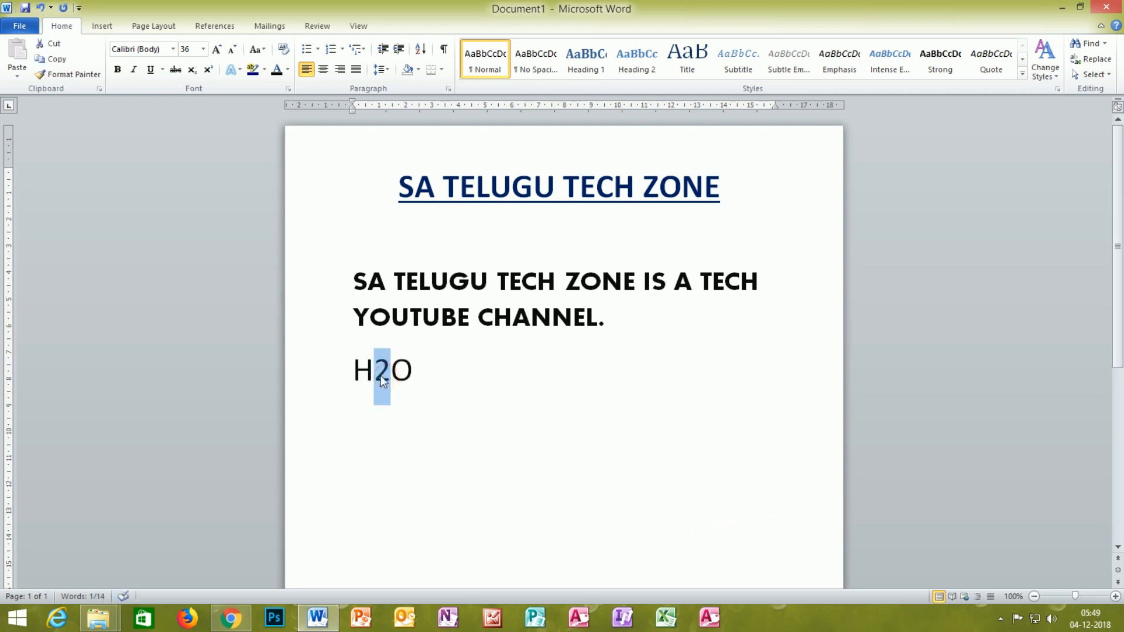
key(ctrl+equal)
click(415, 381)
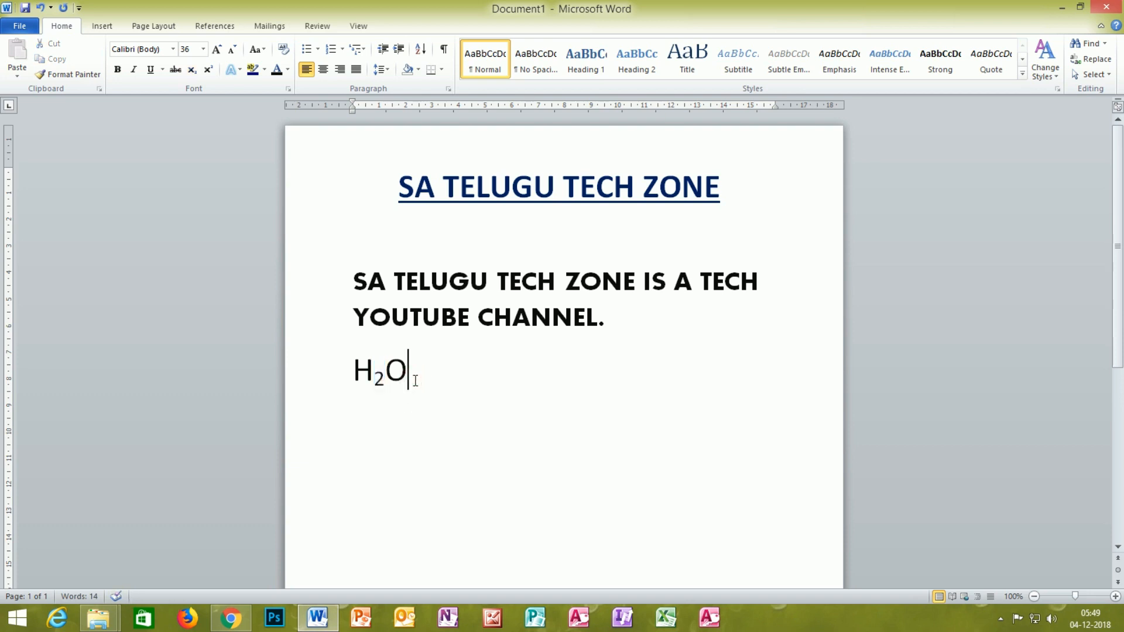
Step: Enter "S2" on a new line below the water formula and format its 2 as subscript
key(Return)
text(S2)
mouse_move(367, 439)
mouse_down()
mouse_move(384, 430)
mouse_move(384, 440)
mouse_up()
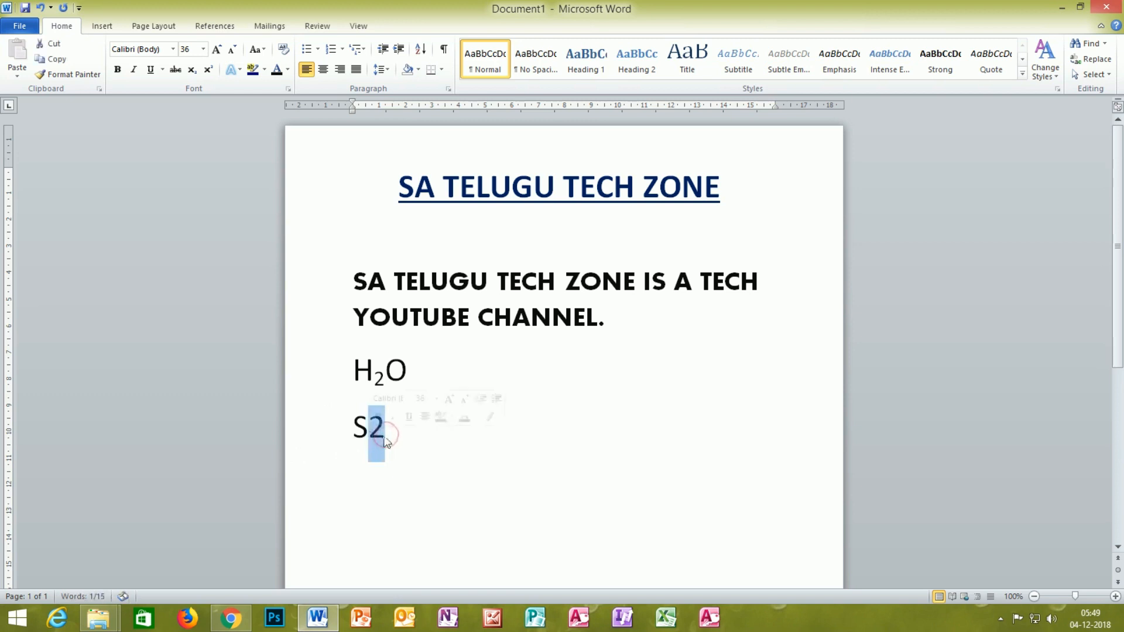
key(ctrl+equal)
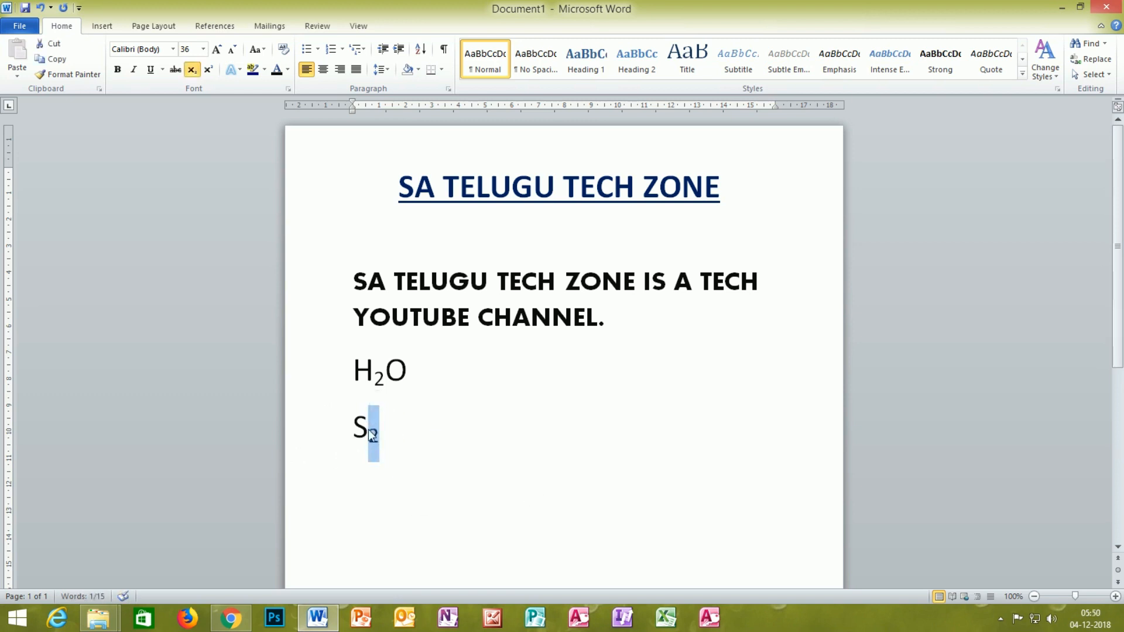
Step: Delete the "S2" line, returning to the end of the water formula
click(388, 427)
key(Return)
key(BackSpace)
key(BackSpace)
key(BackSpace)
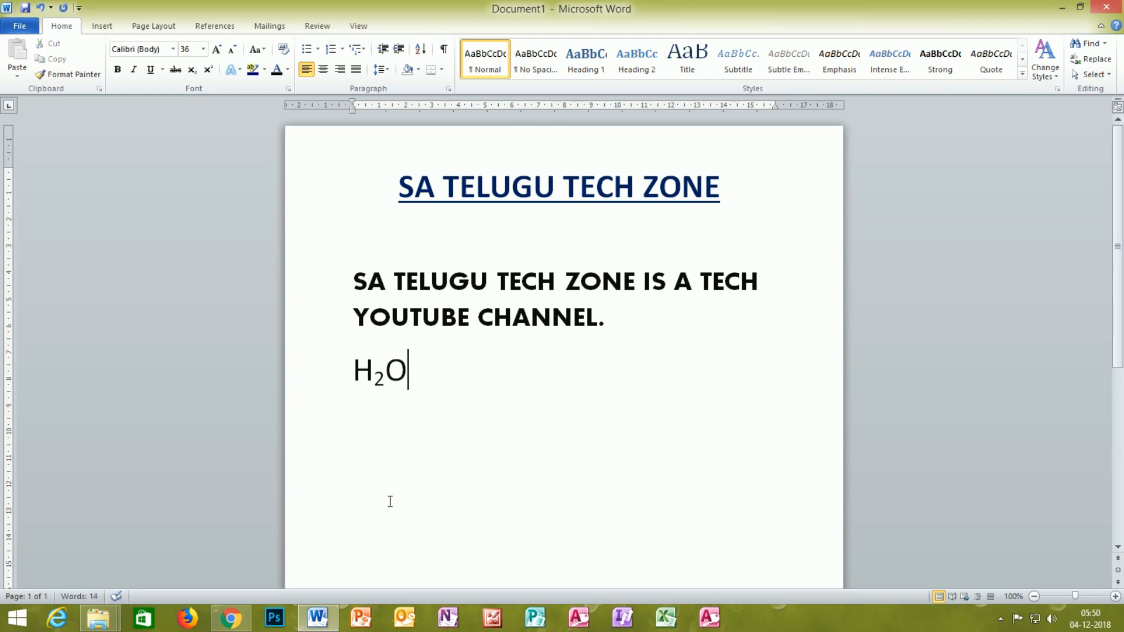
Step: Enter the expression "a2+b2+2ab" in lowercase on a new line below the water formula
key(Return)
text(A2)
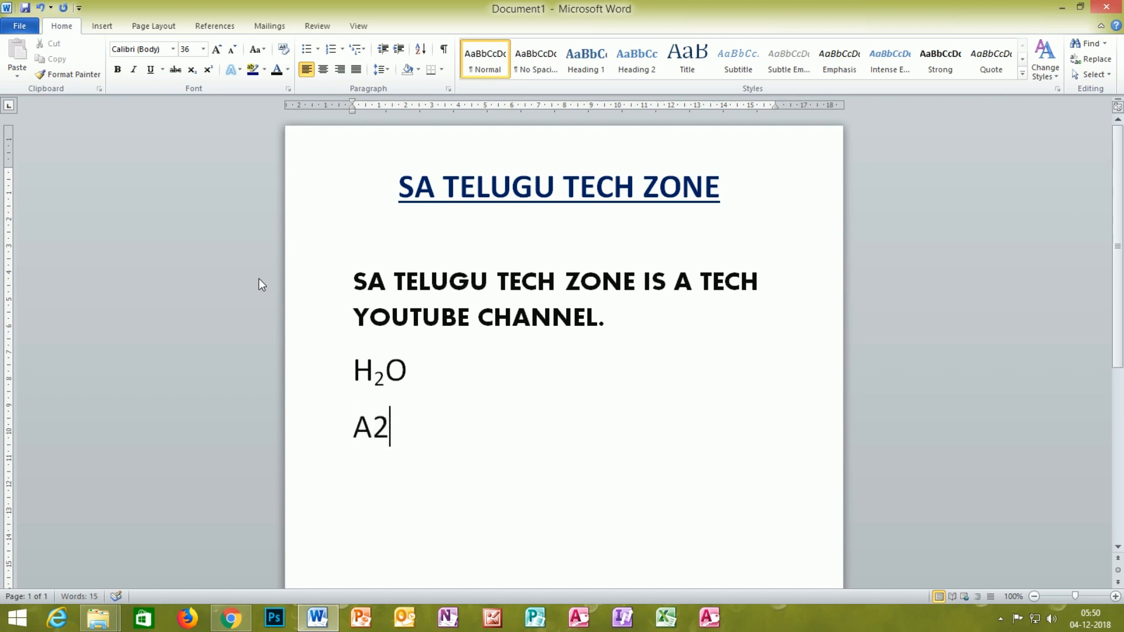
key(Left)
key(BackSpace)
text(A)
key(BackSpace)
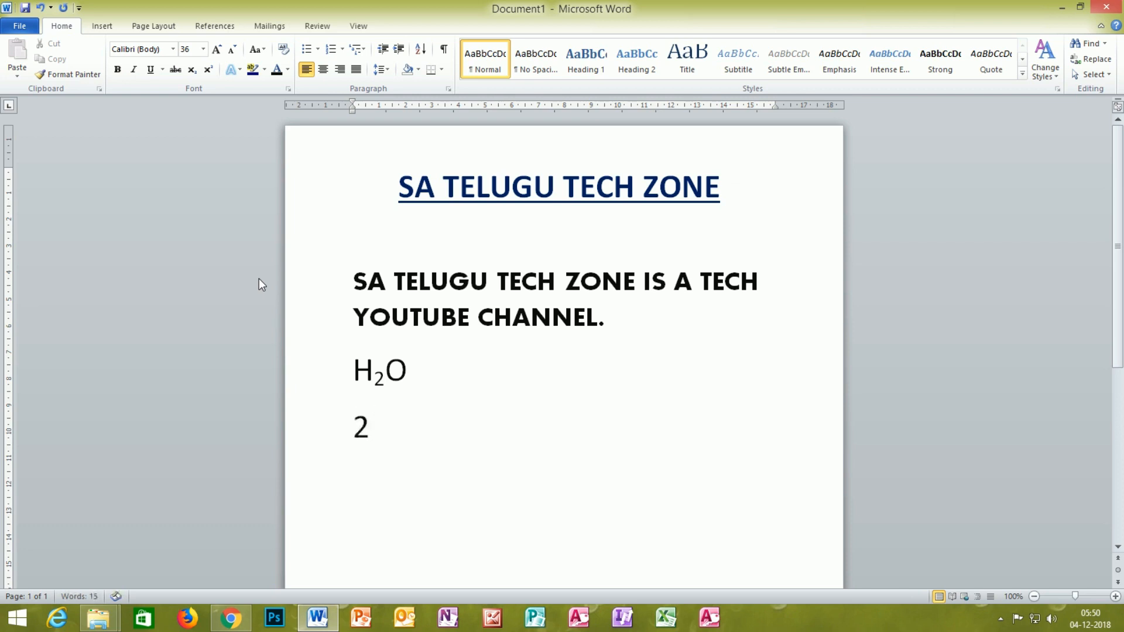
text(a)
key(Right)
text(+b2)
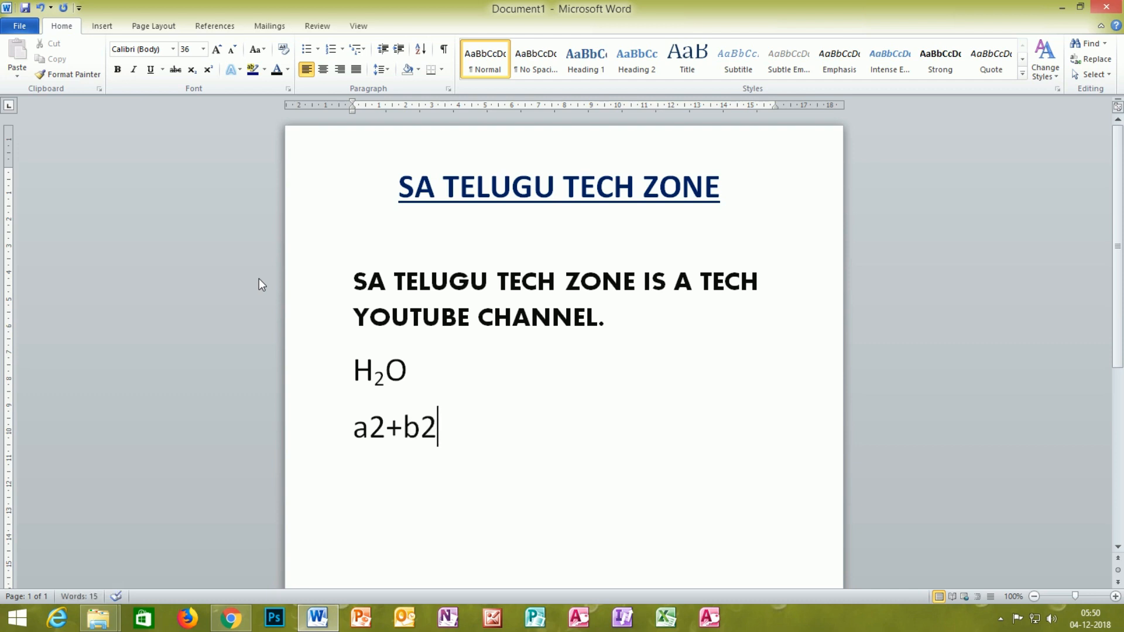
text(+2ab)
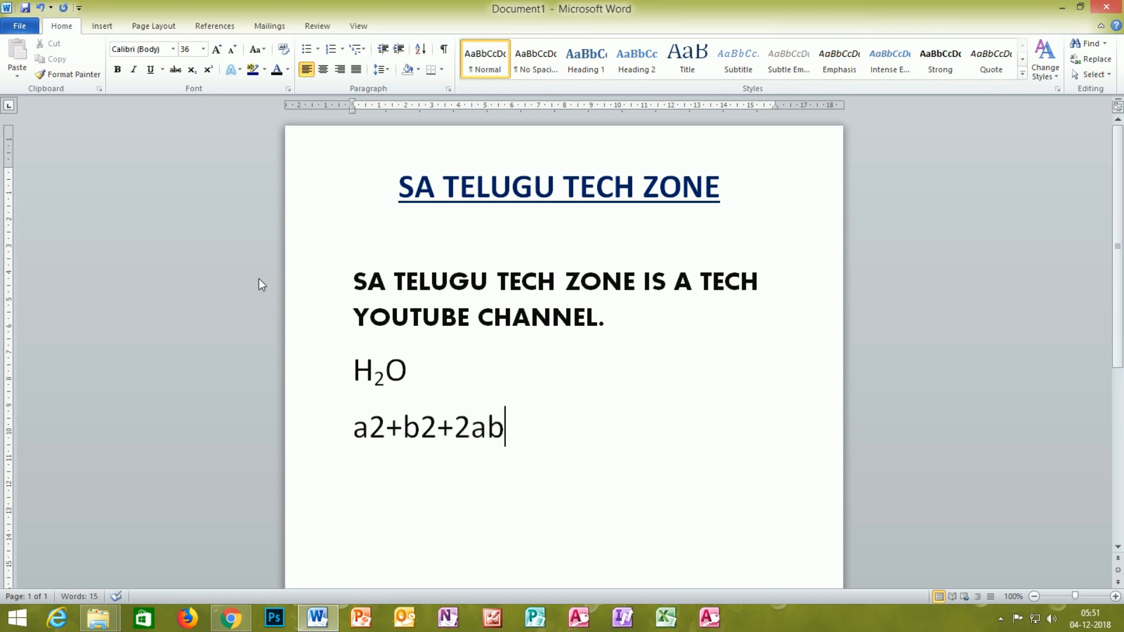
Step: Complete the equation by adding "=(a+b)2" after the expression
text(=9)
key(BackSpace)
text((a+)
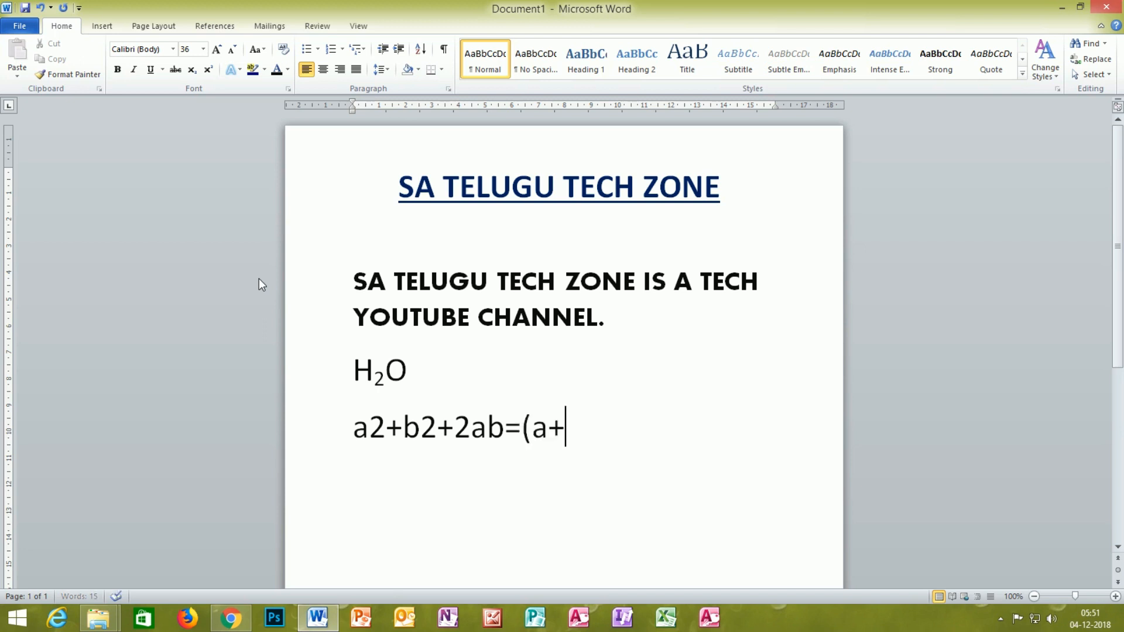
text(b)2)
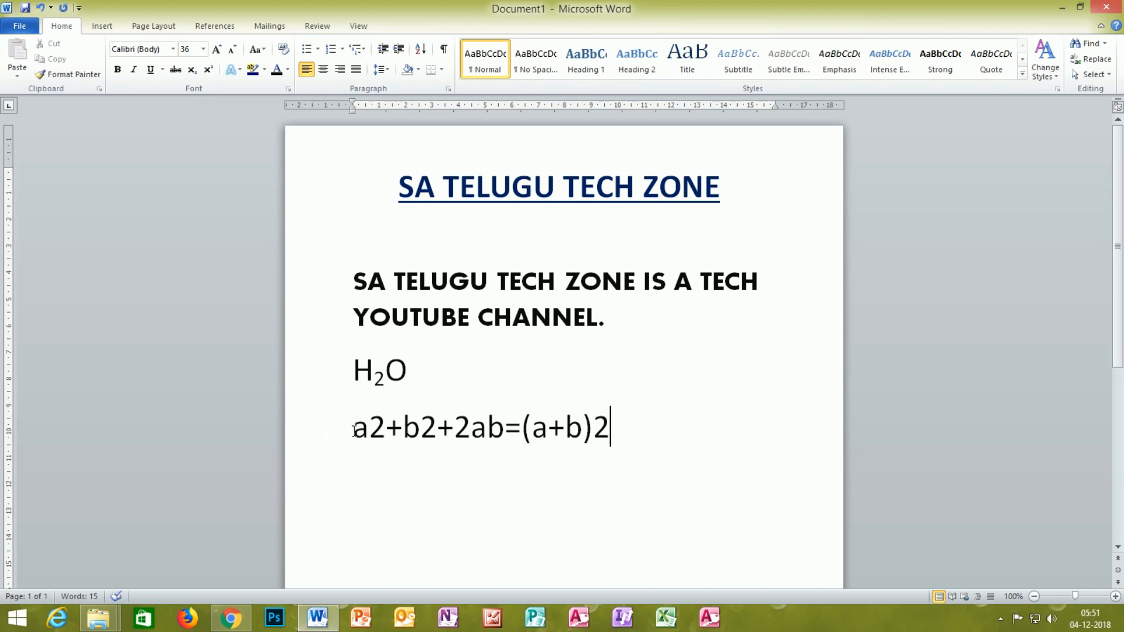
drag(353, 431, 611, 434)
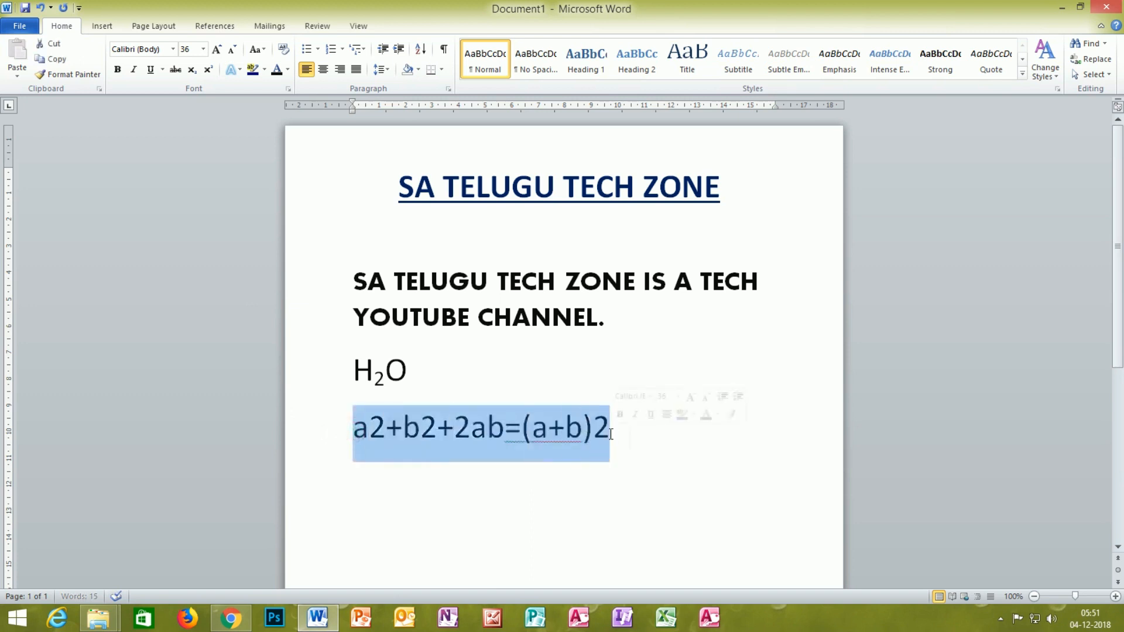
click(341, 432)
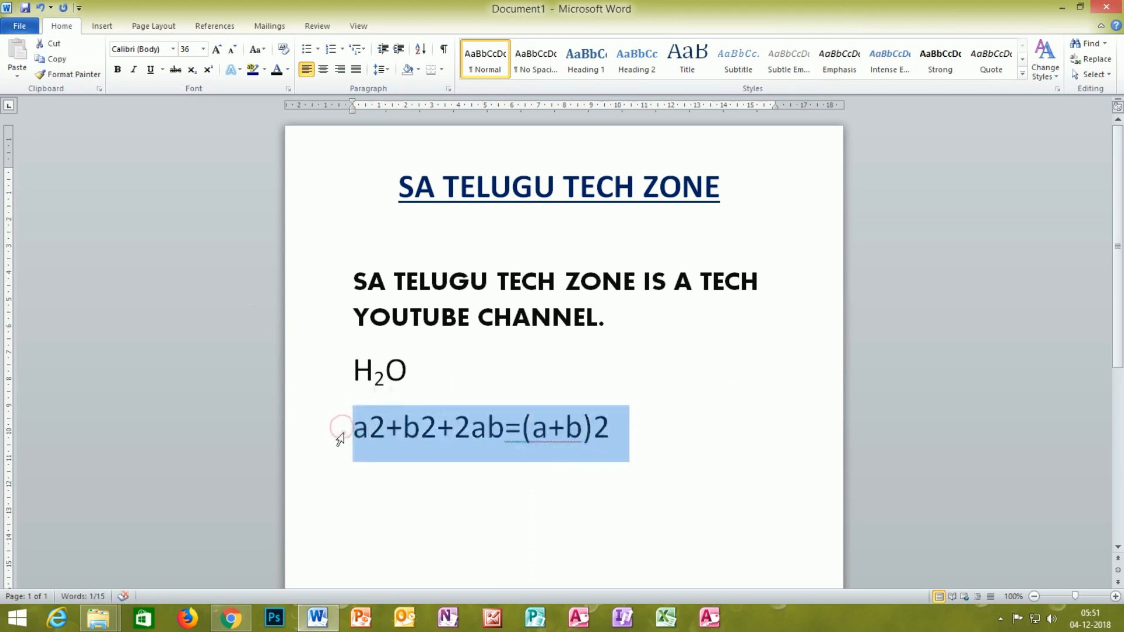
click(640, 412)
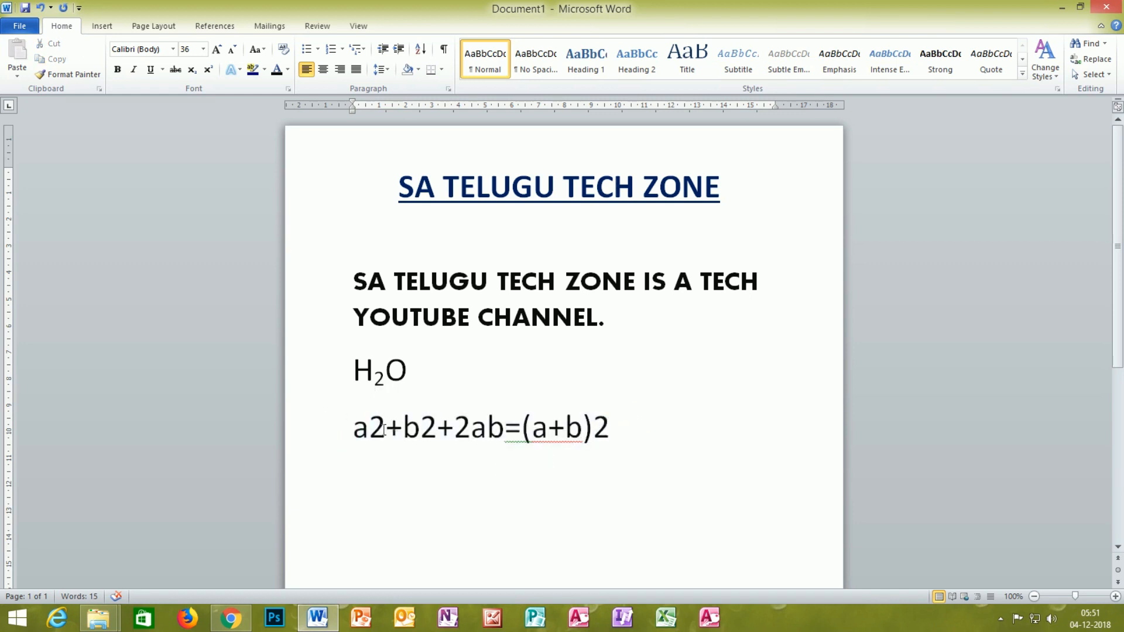
Step: Format the 2s following the first a and b in the equation as superscript
drag(384, 429, 376, 433)
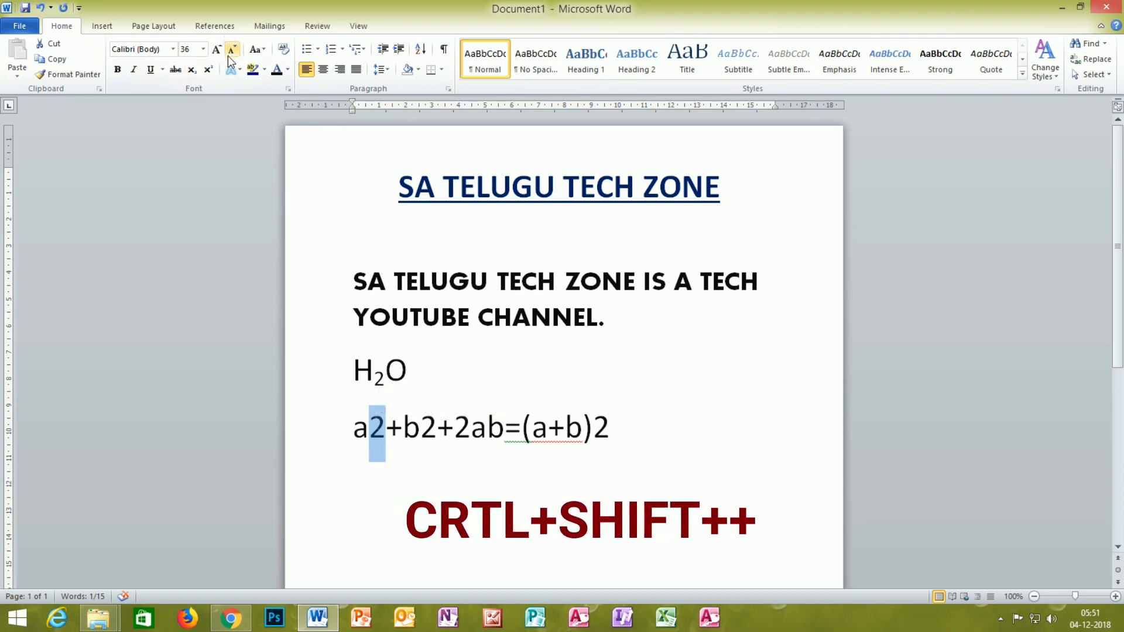
click(212, 69)
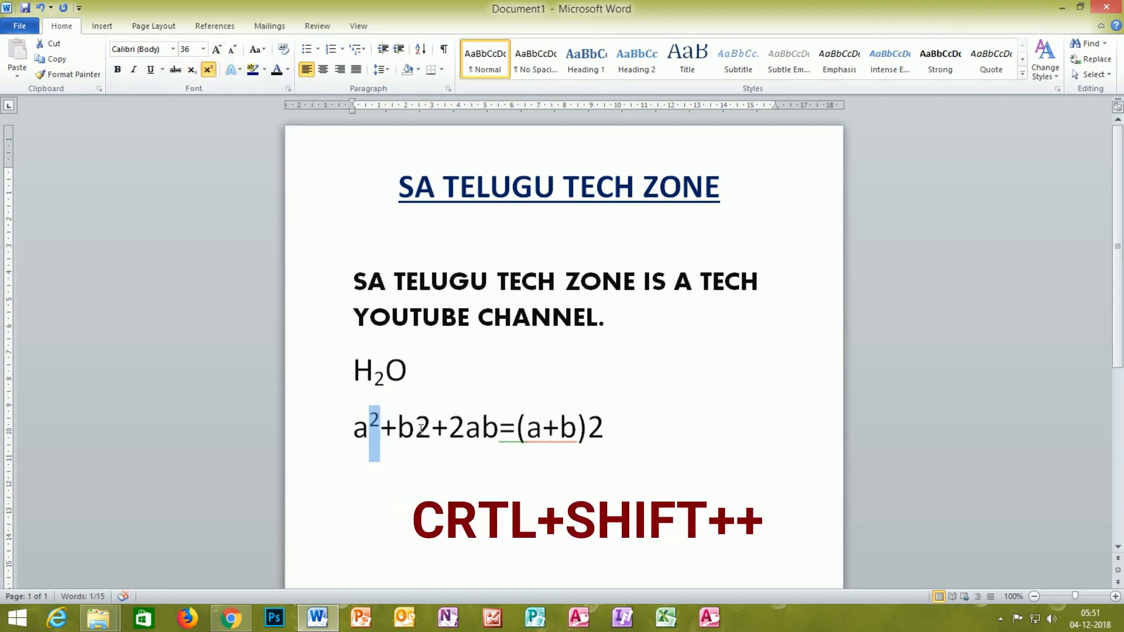
drag(432, 434, 415, 434)
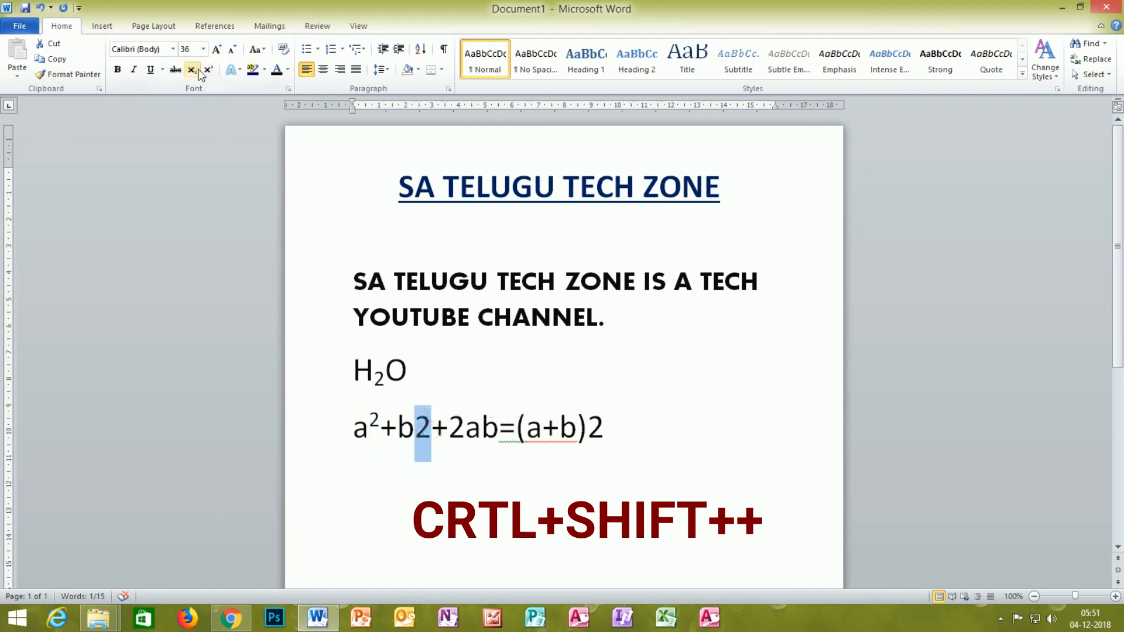